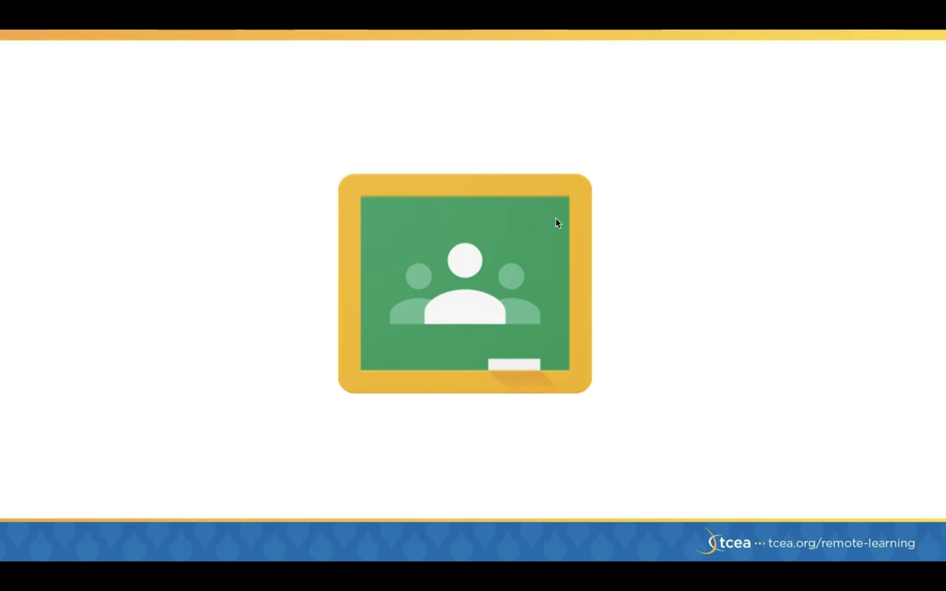
# - Leave the slide show and open the Classwork page of the Test New Classroom Features class in the teacher's account
pyautogui.press('Escape')
pyautogui.click(562, 33)
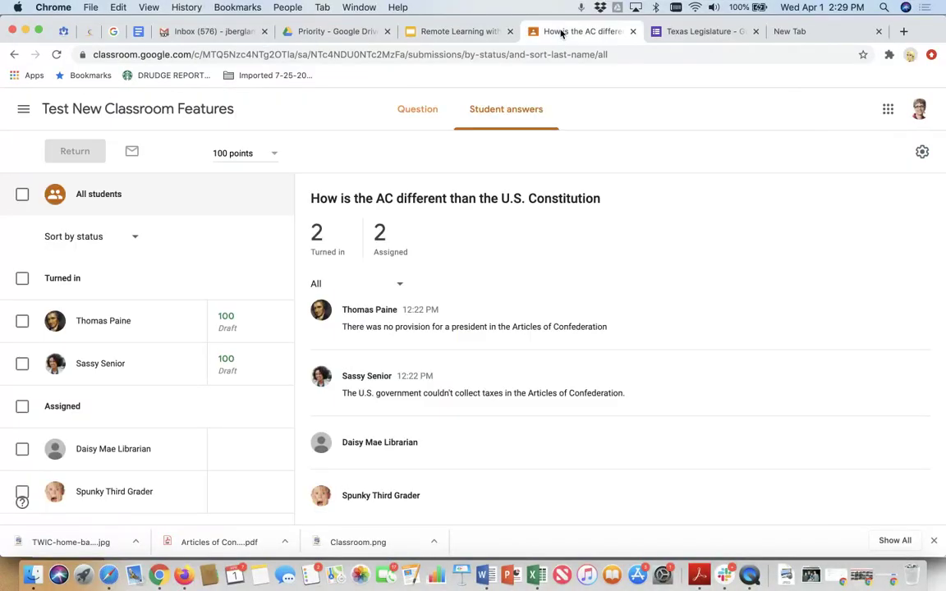
pyautogui.click(154, 107)
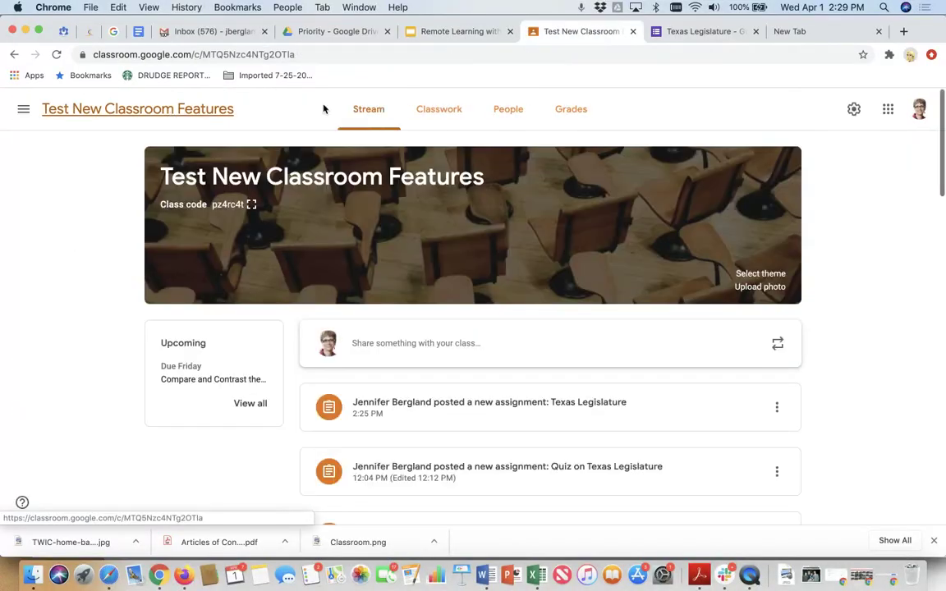
pyautogui.click(454, 120)
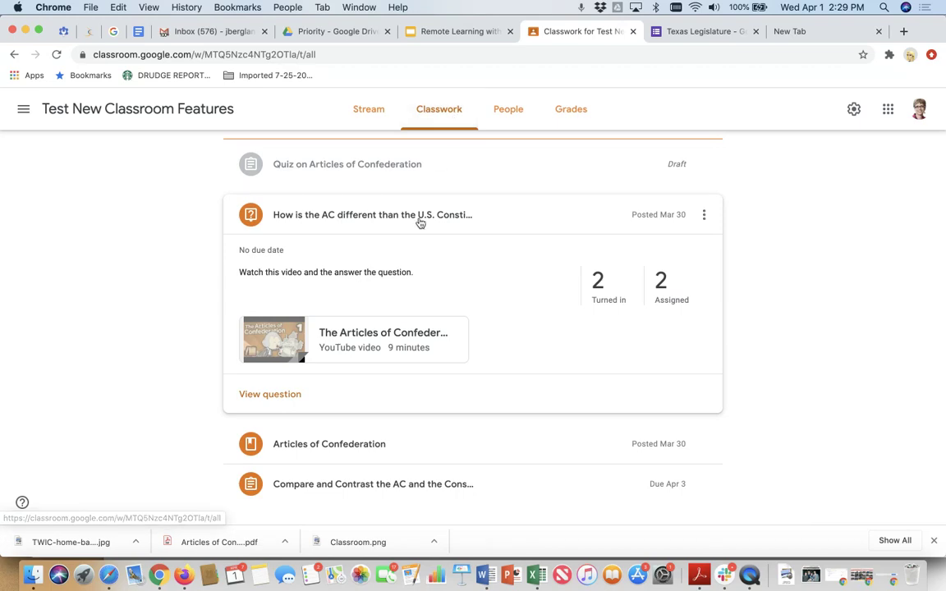
pyautogui.scroll(10, 421, 222)
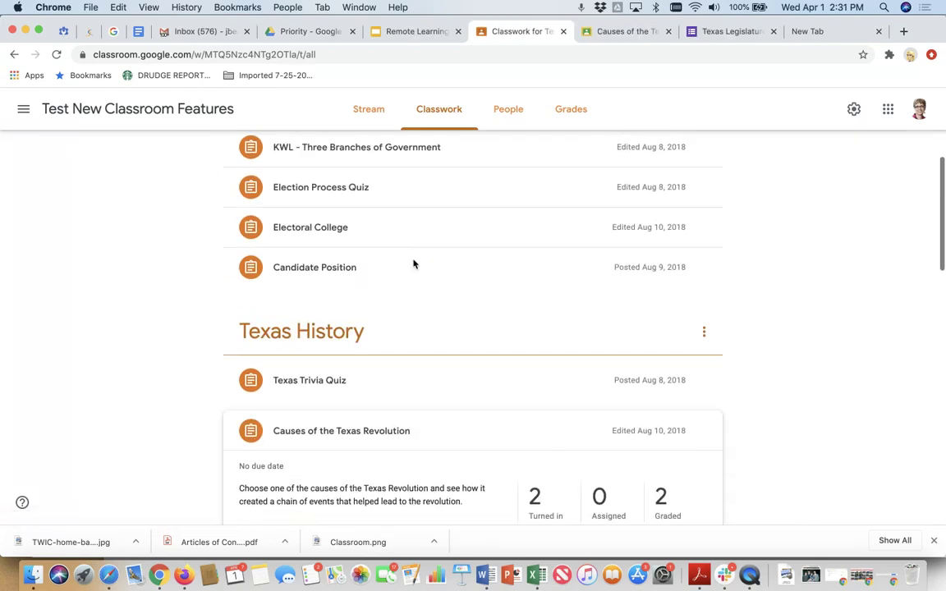
pyautogui.scroll(6, 414, 264)
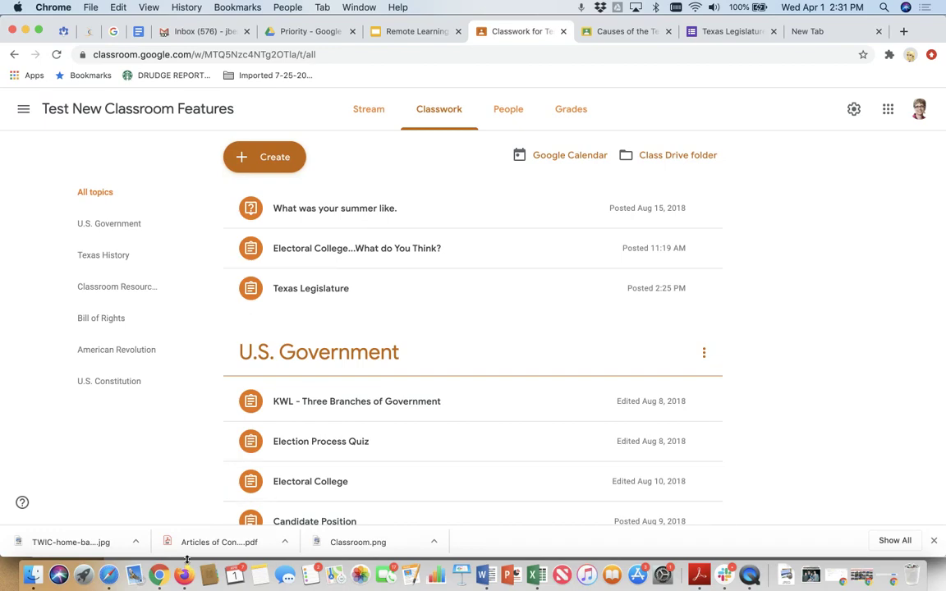
# - Switch to the last-listed student's Chrome profile and open the Classwork page of the Test New Classroom Features class
pyautogui.rightClick(160, 574)
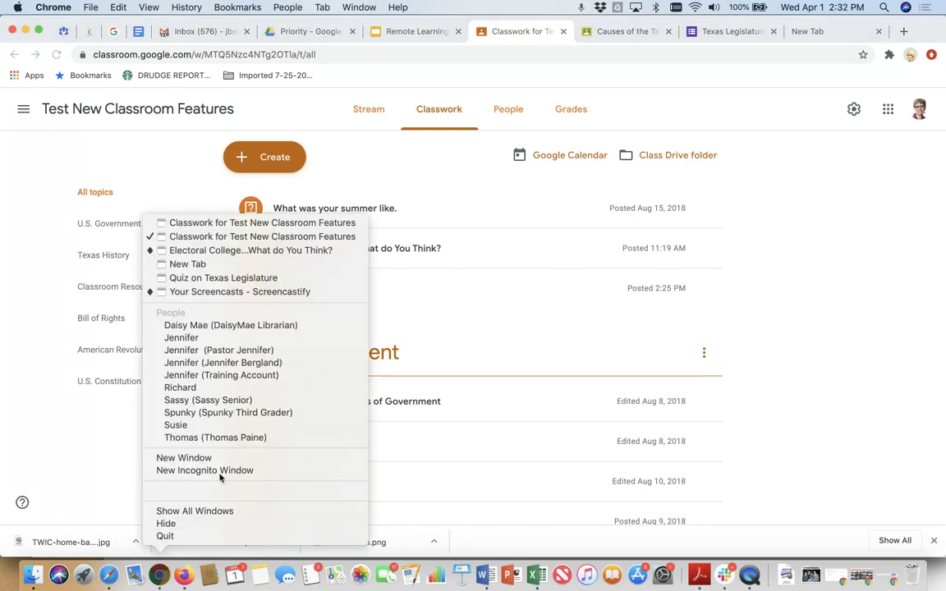
pyautogui.click(234, 438)
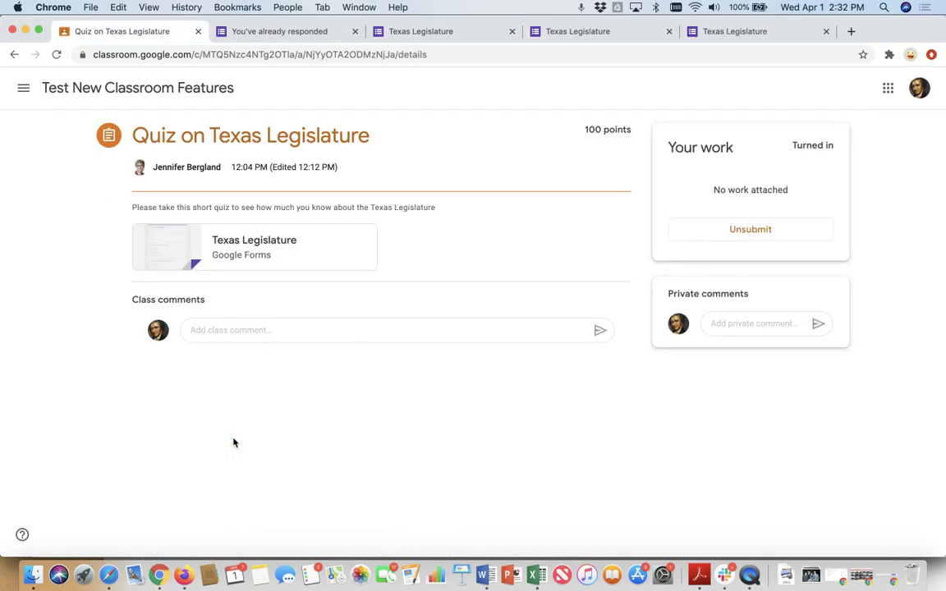
pyautogui.click(173, 96)
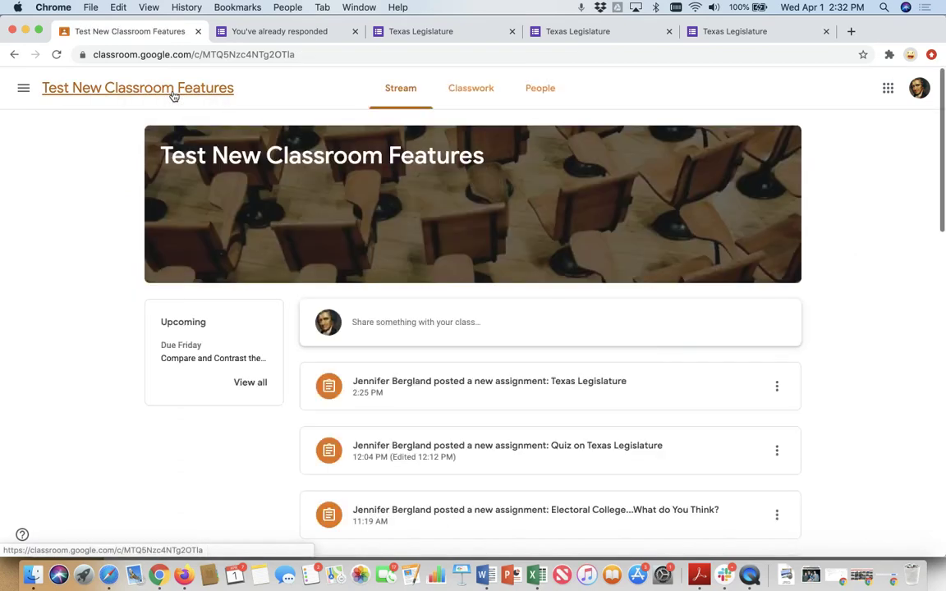
pyautogui.click(476, 92)
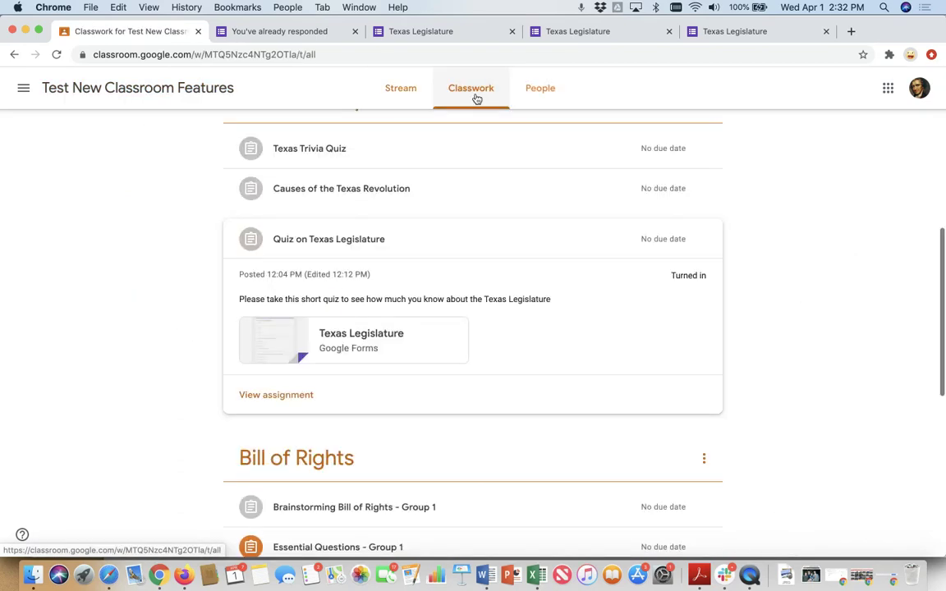
# - Open the full details of the Causes of the Texas Revolution assignment under Texas History in the student's account
pyautogui.scroll(-3, 473, 263)
pyautogui.scroll(-5, 472, 263)
pyautogui.scroll(1, 472, 264)
pyautogui.scroll(5, 472, 264)
pyautogui.scroll(4, 472, 263)
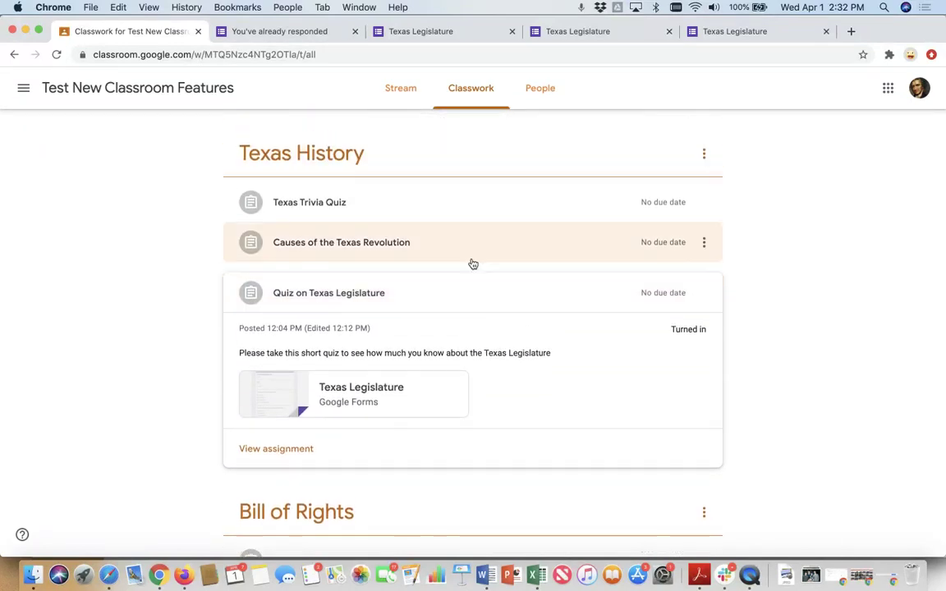
pyautogui.click(316, 250)
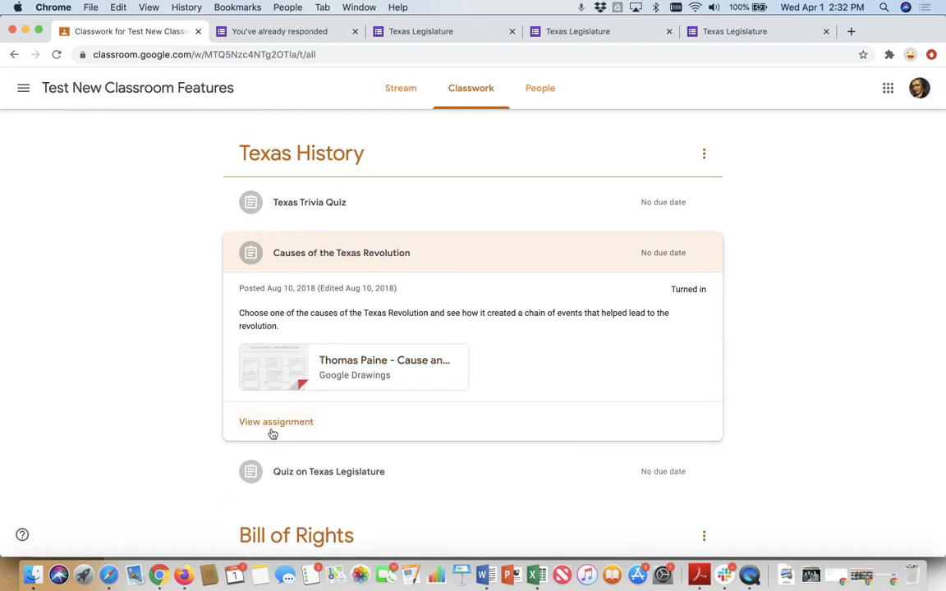
pyautogui.click(275, 425)
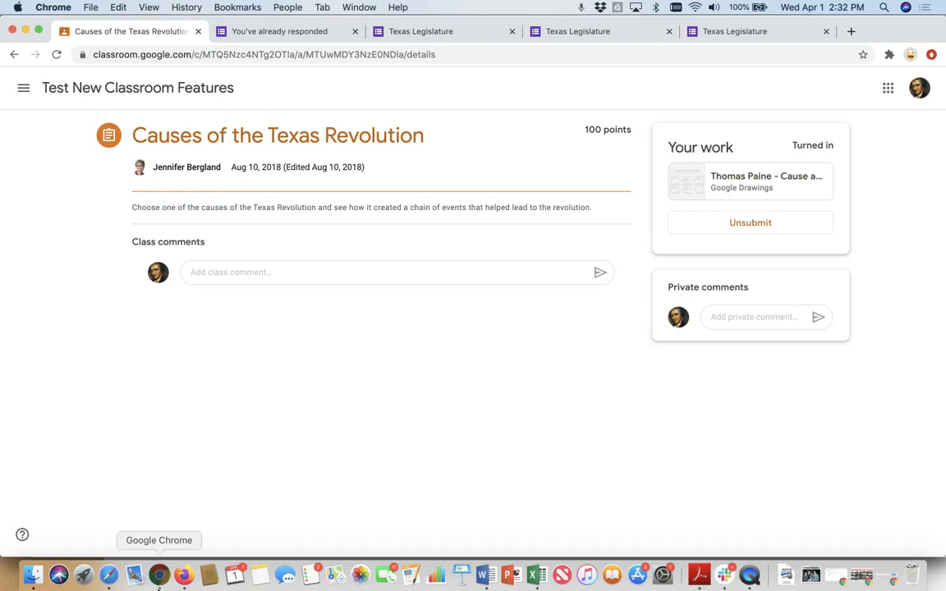
# - Switch back to the Training Account profile and open the student work for Causes of the Texas Revolution
pyautogui.rightClick(158, 577)
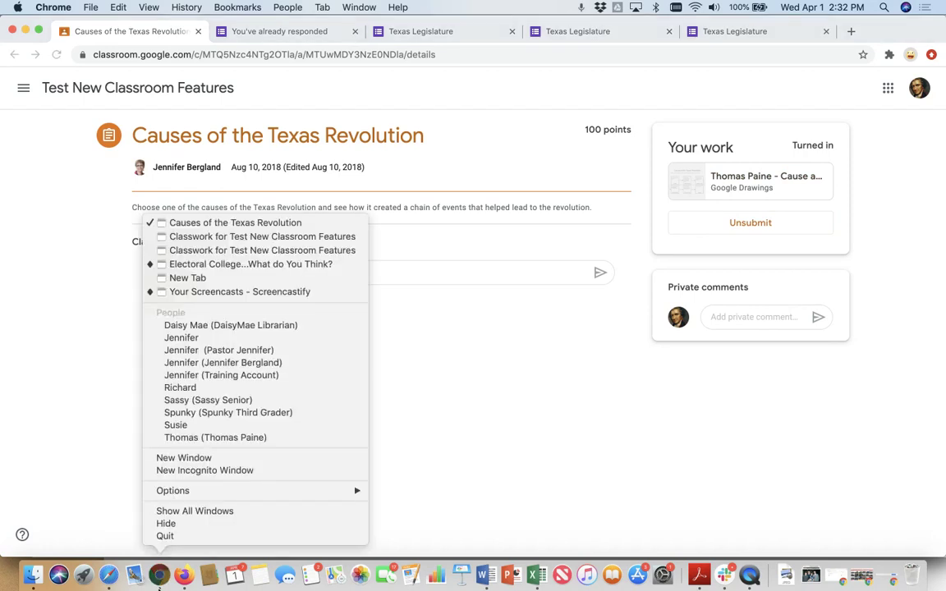
pyautogui.click(202, 376)
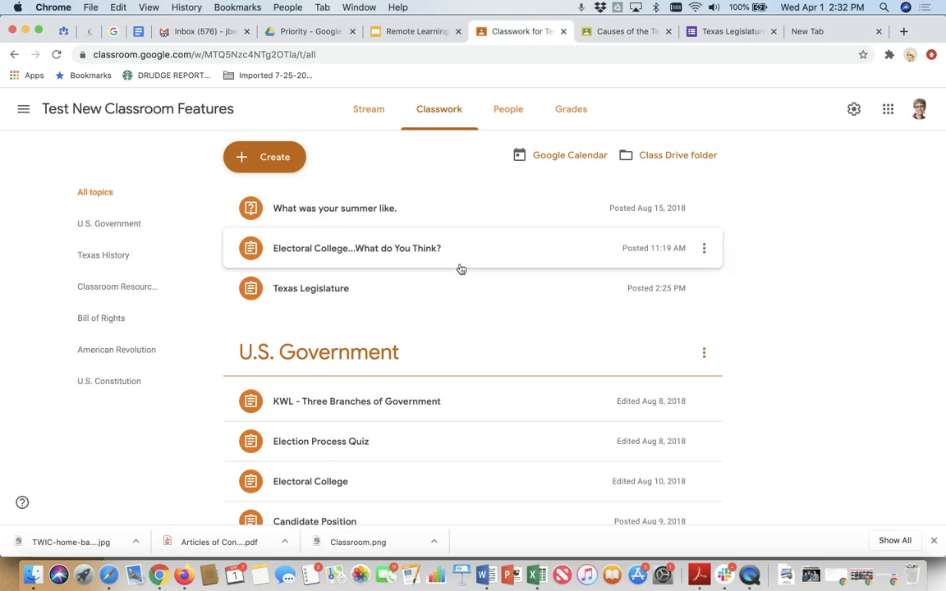
pyautogui.scroll(-5, 461, 269)
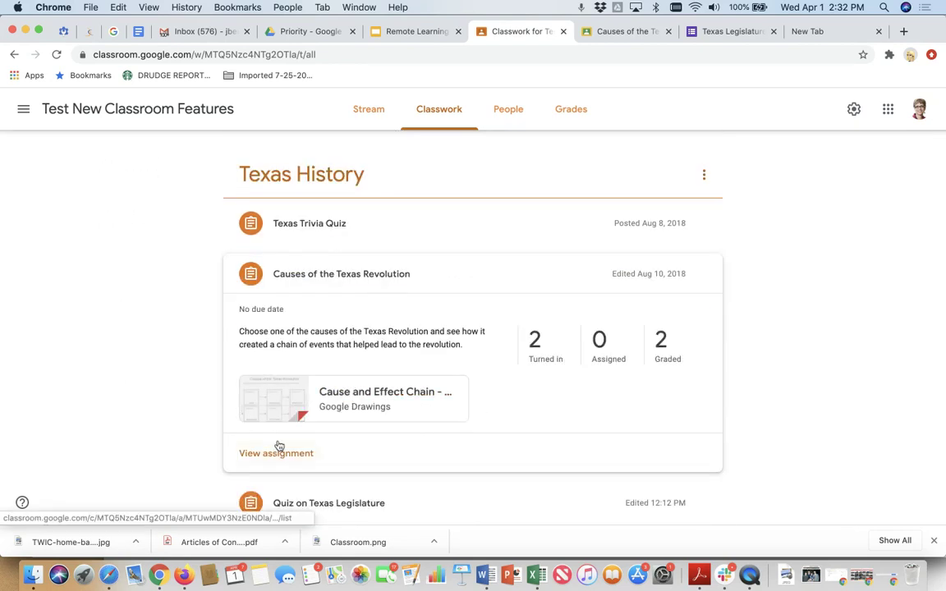
pyautogui.click(276, 453)
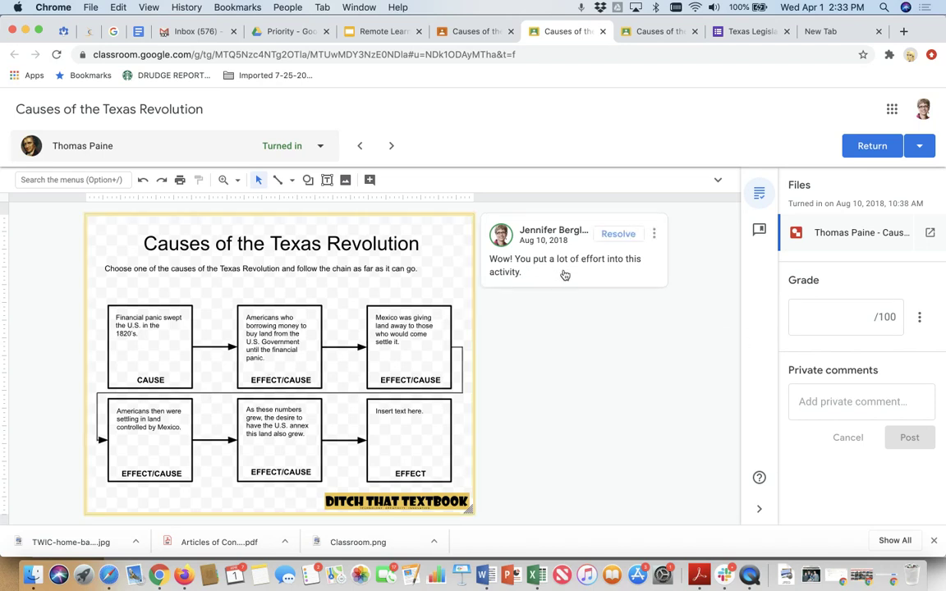
# - Grade the turned-in Causes of the Texas Revolution drawing 95 out of 100 and post the private comment "Good job."
pyautogui.click(814, 318)
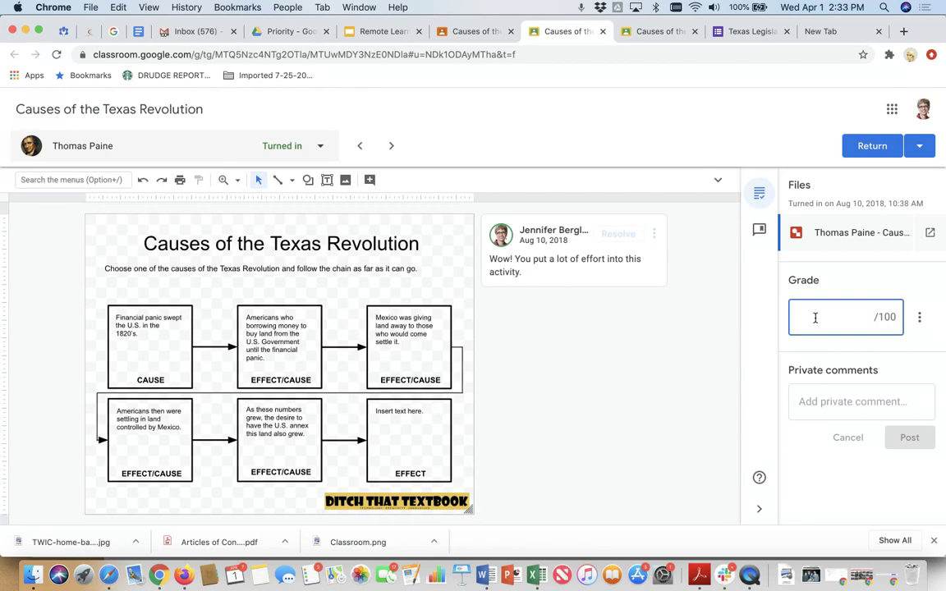
pyautogui.write('95')
pyautogui.click(813, 402)
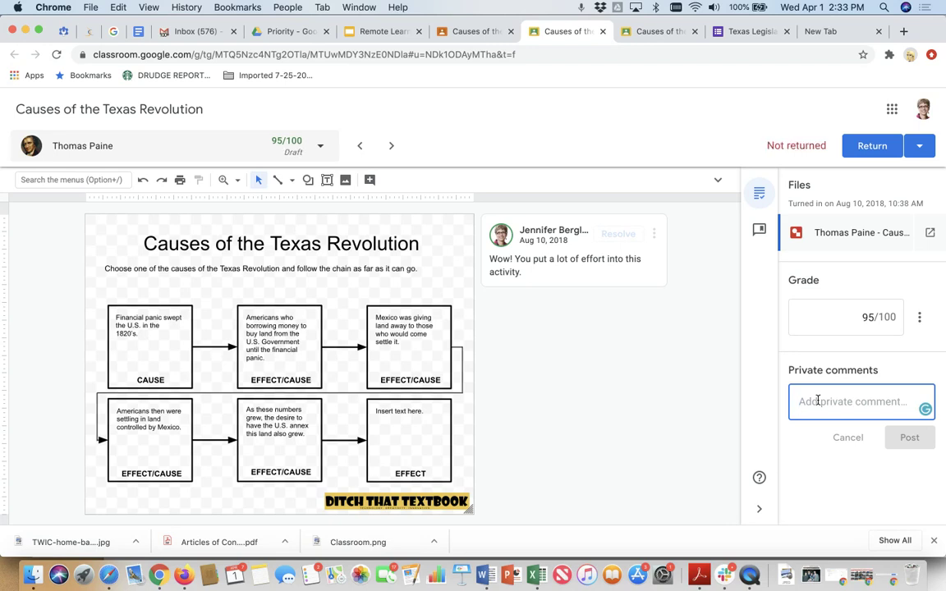
pyautogui.write('Good Job.')
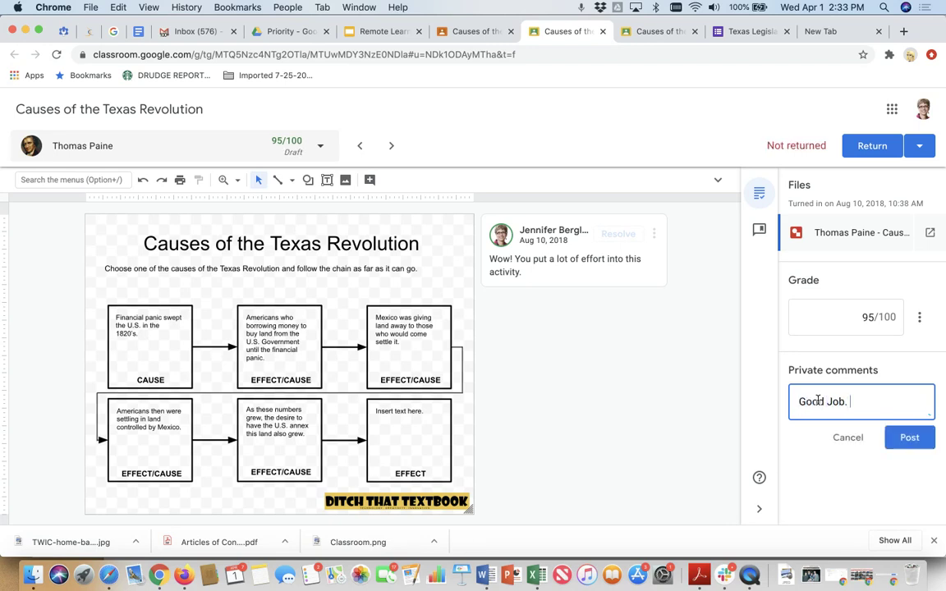
pyautogui.press('BackSpace')
pyautogui.press('BackSpace')
pyautogui.write('hj')
pyautogui.write('ob.')
pyautogui.click(918, 438)
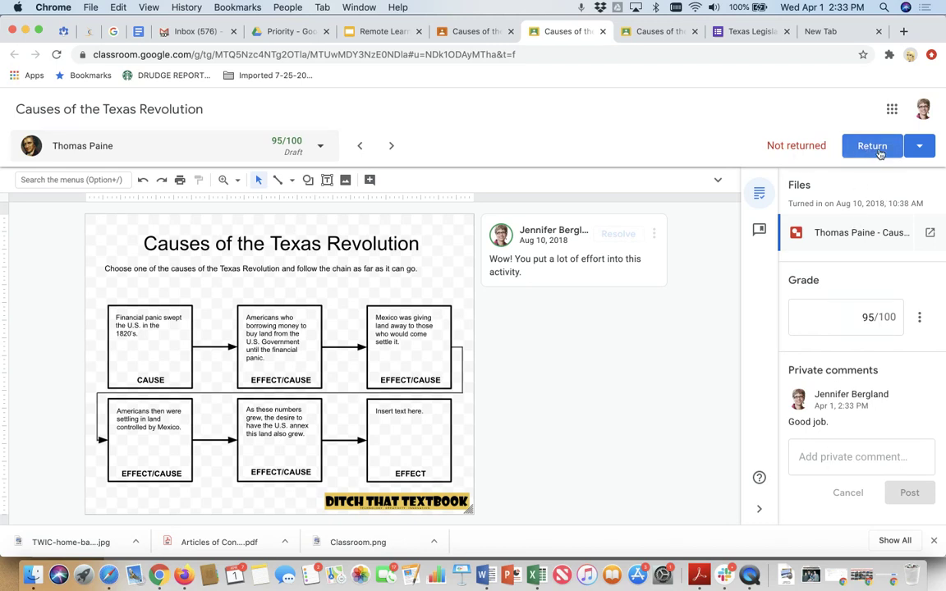
# - Return the graded drawing to the student and review the assignment's student work overview
pyautogui.click(871, 148)
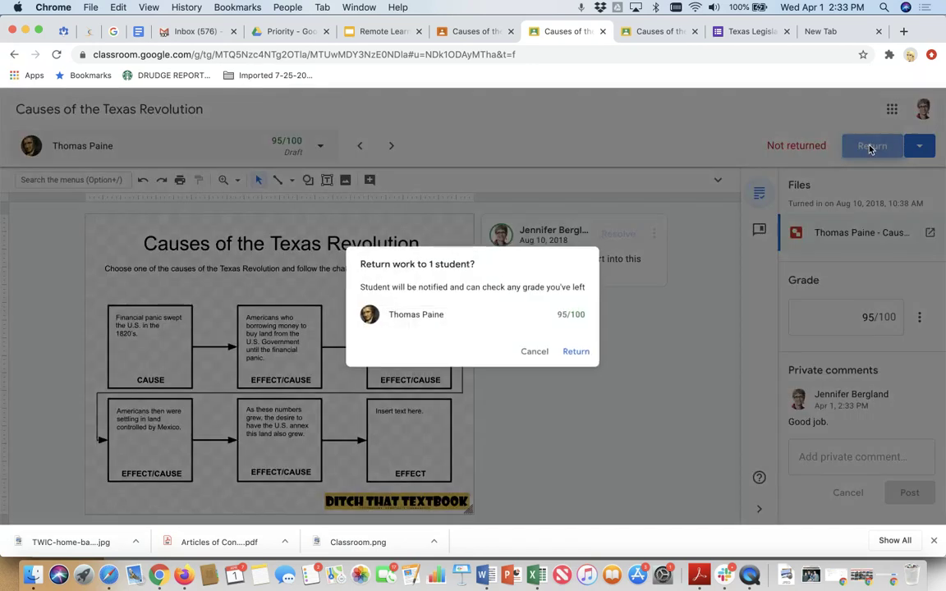
pyautogui.click(587, 358)
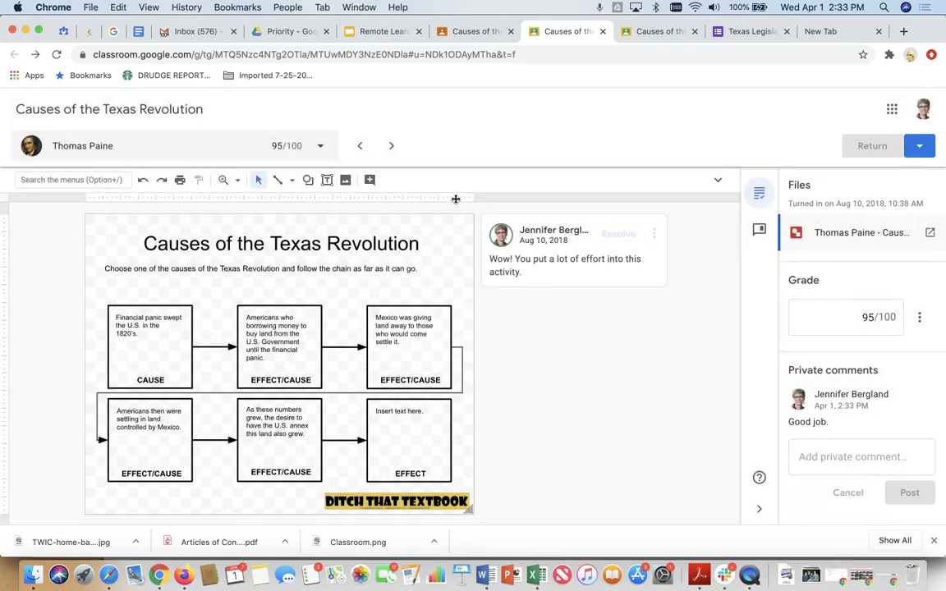
pyautogui.click(484, 33)
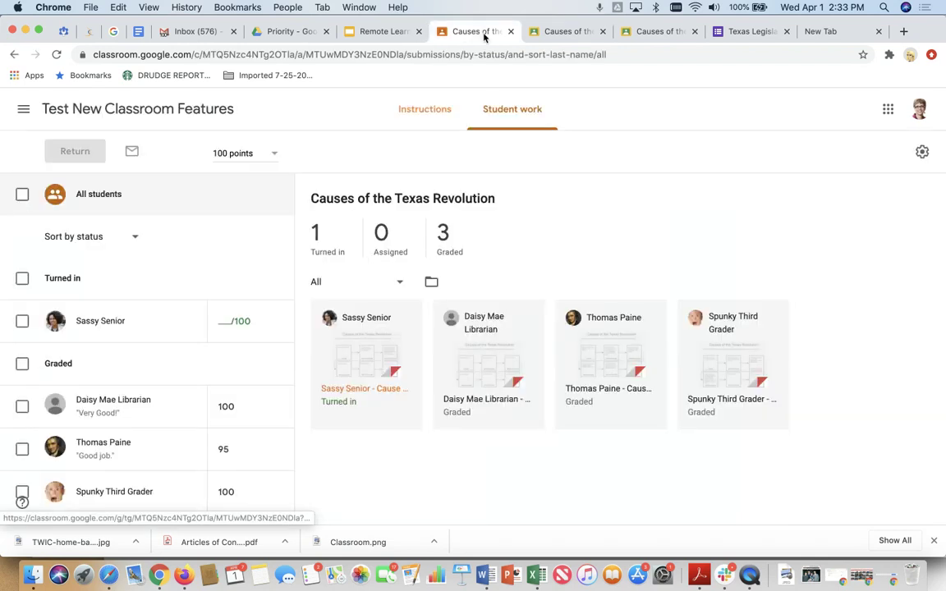
pyautogui.scroll(-1, 248, 416)
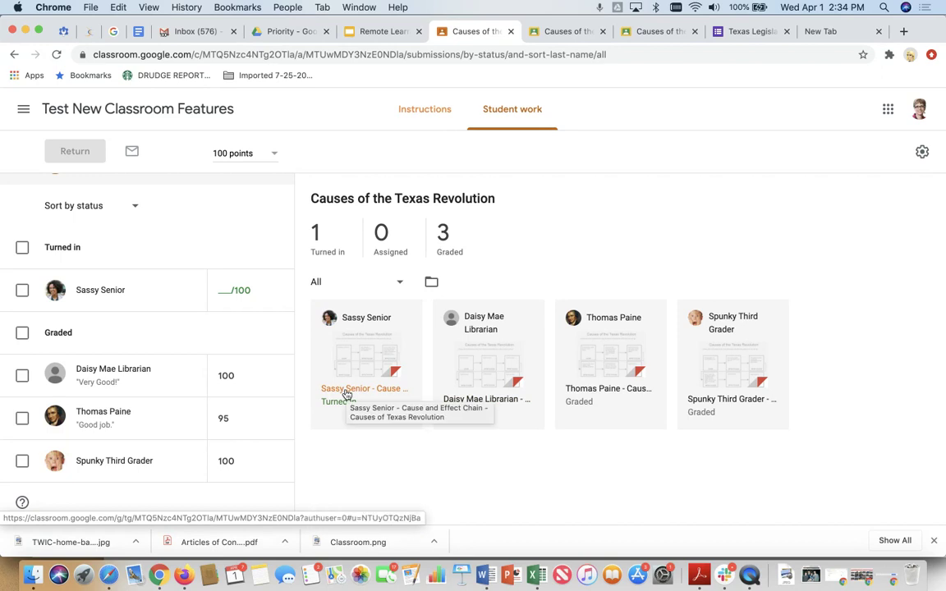
pyautogui.click(572, 33)
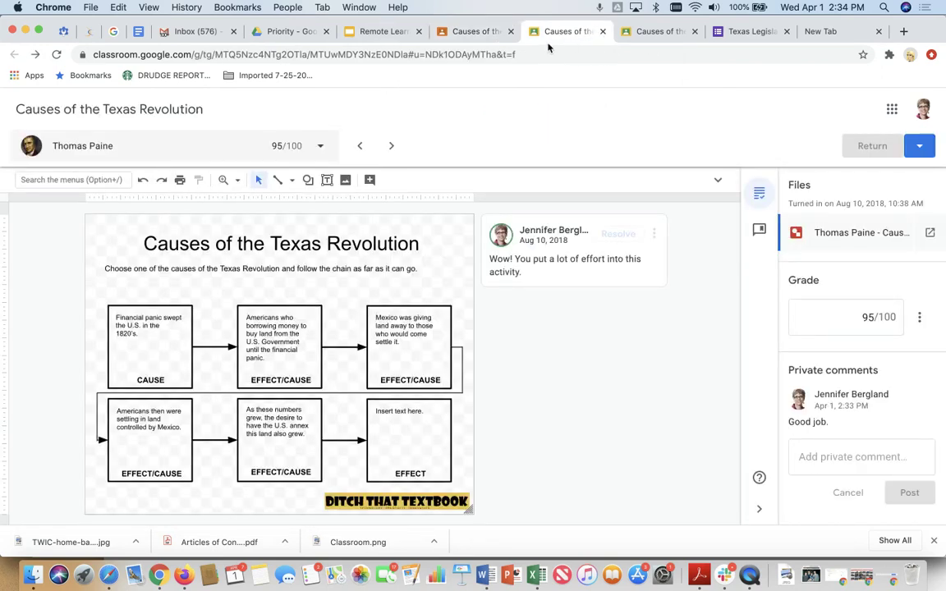
pyautogui.click(481, 32)
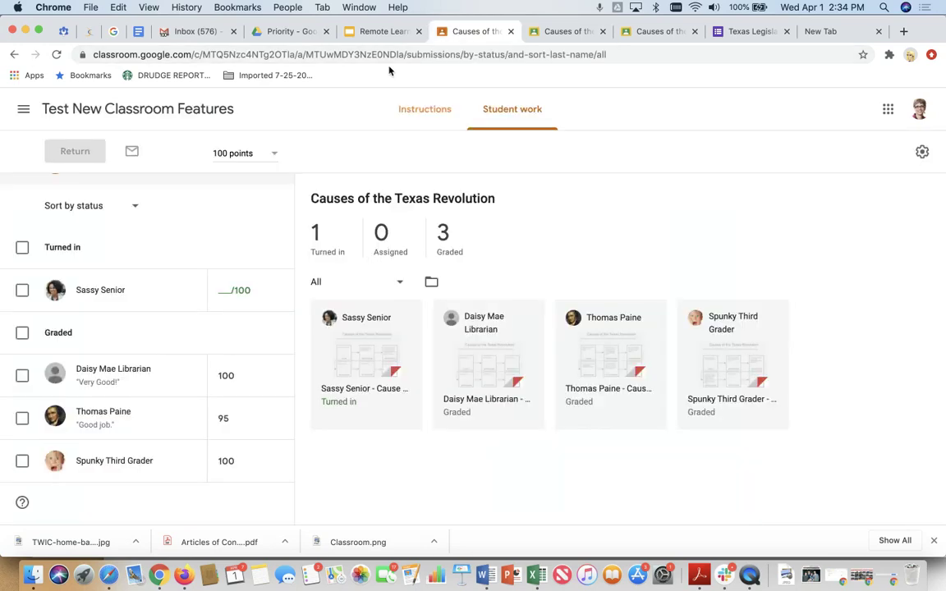
# - Open the student work for the Electoral College assignment under U.S. Government on the class's Classwork page
pyautogui.click(200, 111)
pyautogui.click(432, 110)
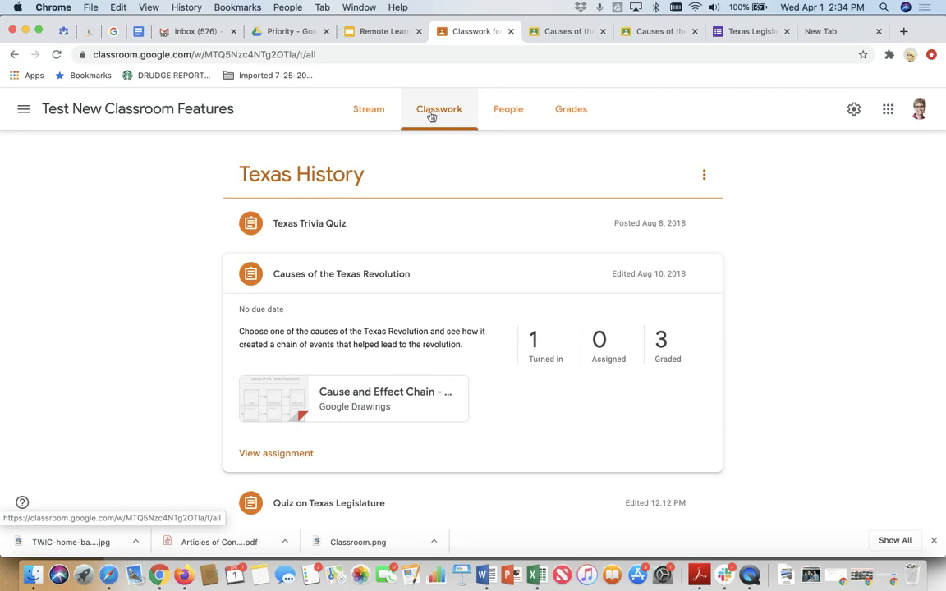
pyautogui.scroll(-3, 414, 312)
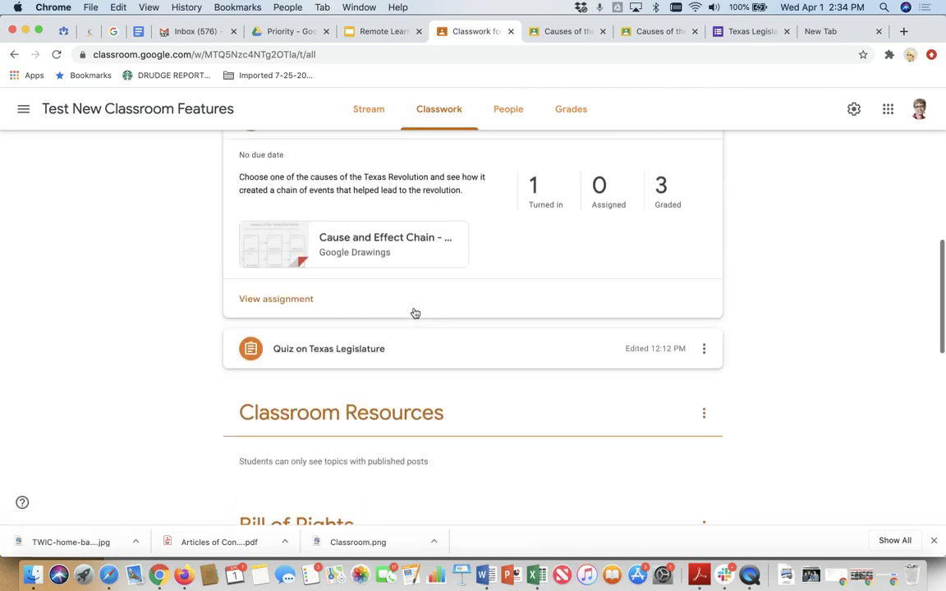
pyautogui.scroll(-5, 415, 313)
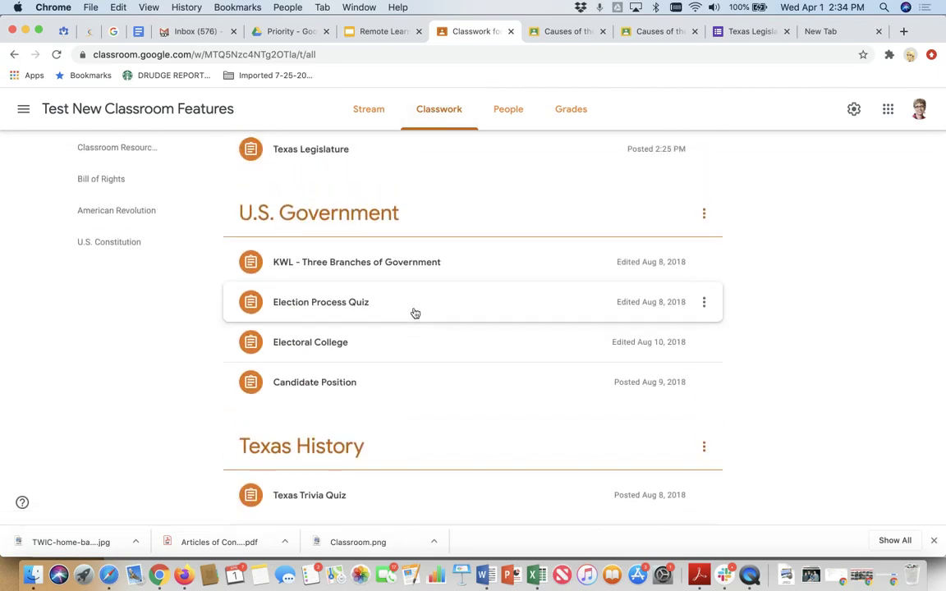
pyautogui.click(298, 346)
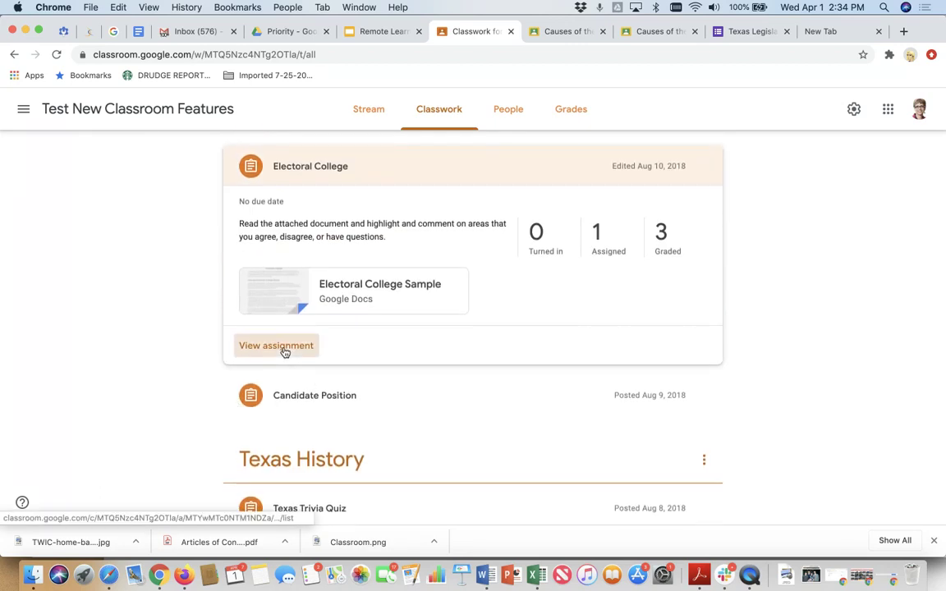
pyautogui.click(283, 349)
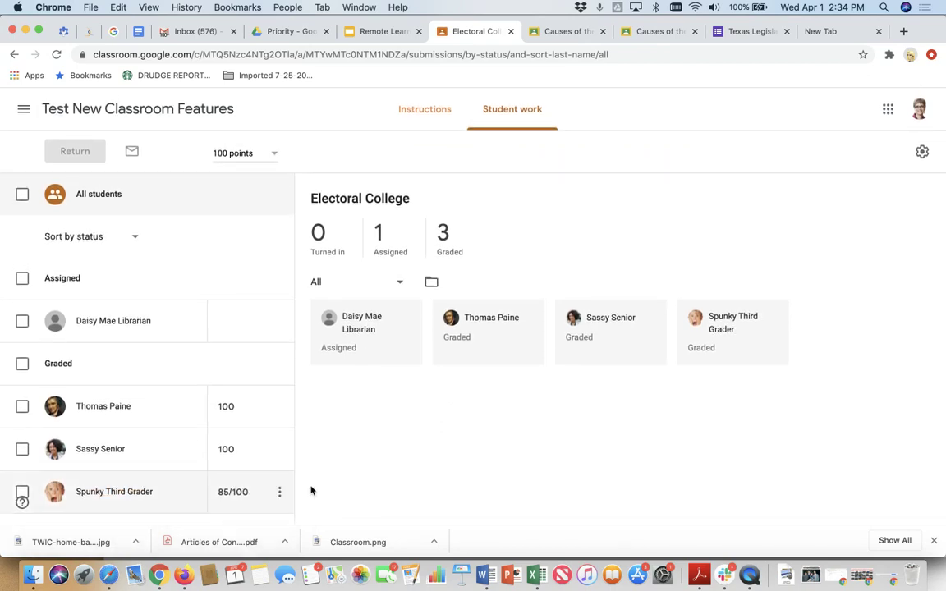
# - Switch to the first-listed student's Chrome profile and expand the Electoral College assignment under U.S. Government
pyautogui.rightClick(159, 575)
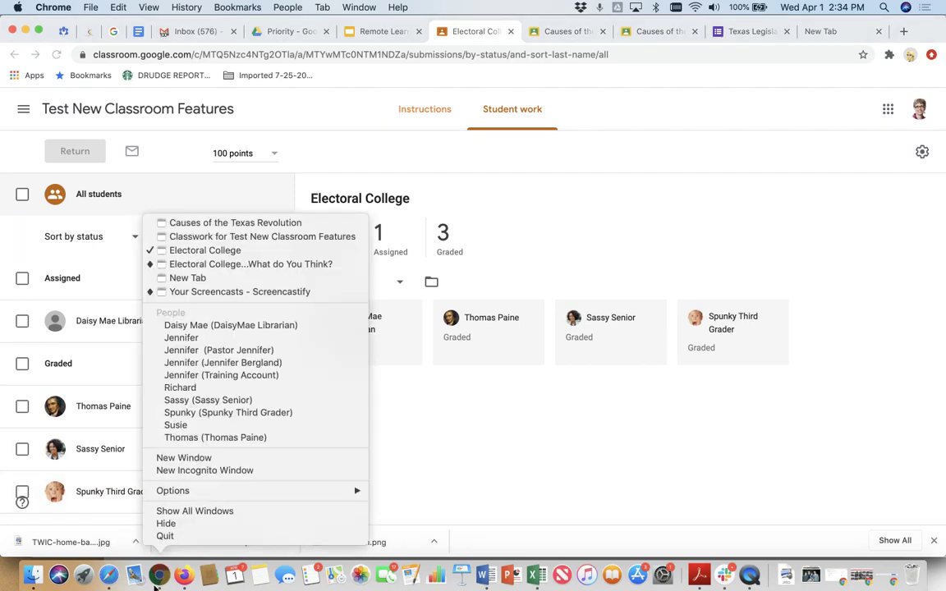
pyautogui.click(218, 327)
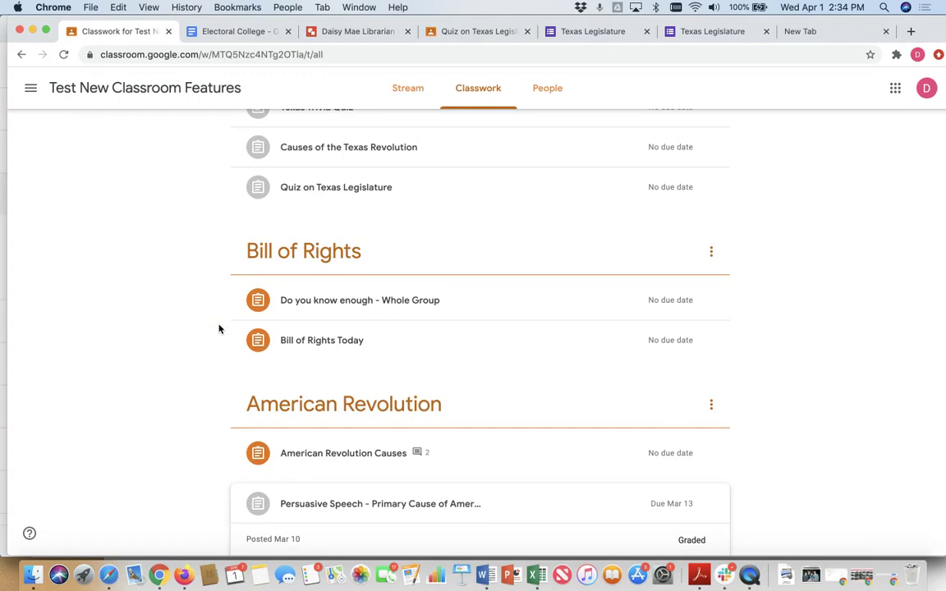
pyautogui.scroll(3, 218, 329)
pyautogui.scroll(-6, 219, 329)
pyautogui.scroll(6, 219, 328)
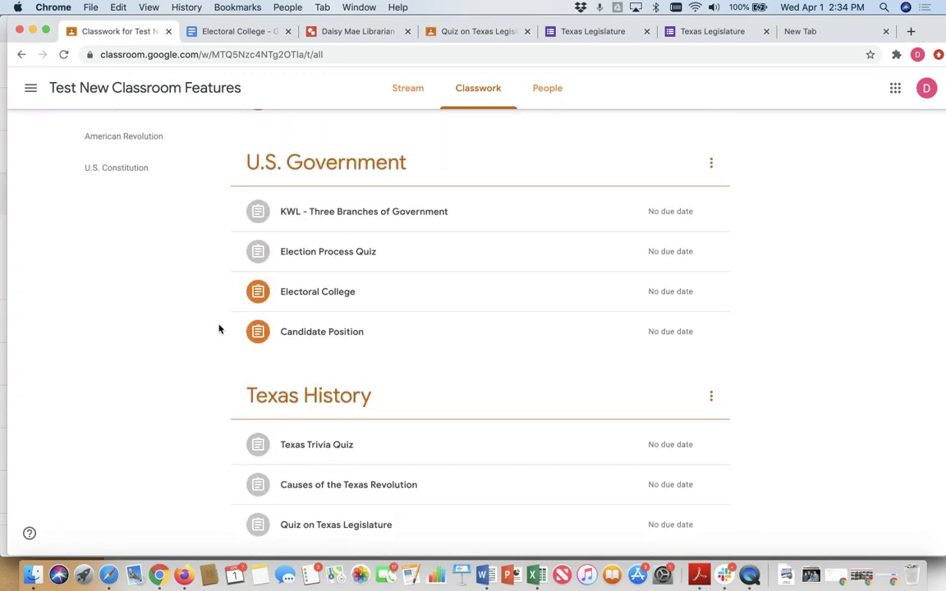
pyautogui.click(330, 290)
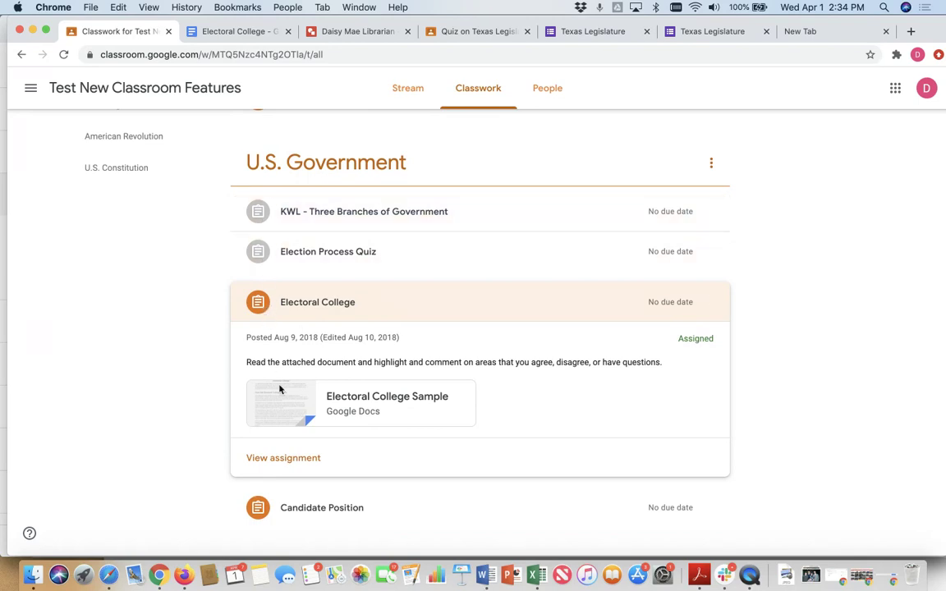
# - View the full Electoral College assignment, open its attached Electoral College Sample document and review the classmates' highlights and comments
pyautogui.click(285, 464)
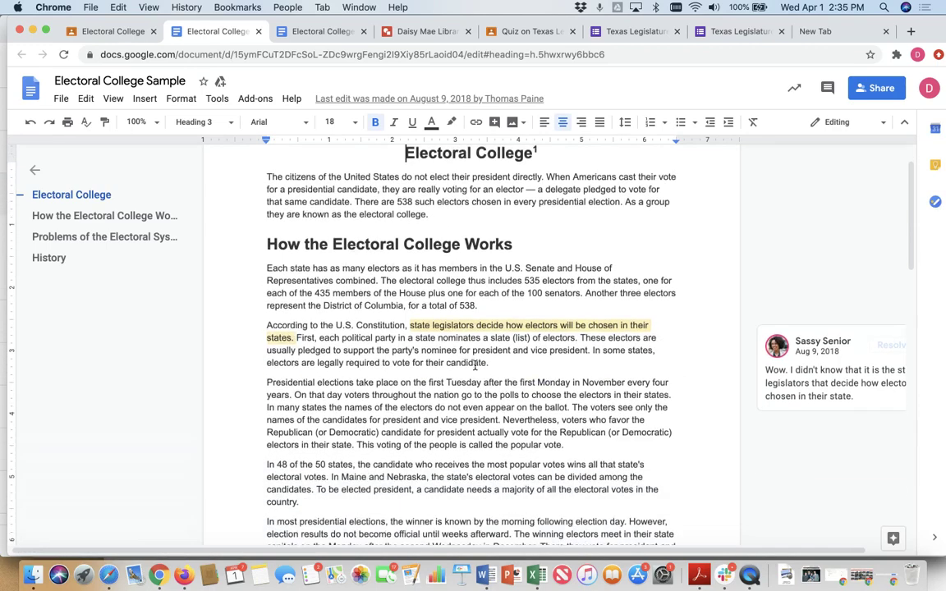
pyautogui.scroll(3, 475, 365)
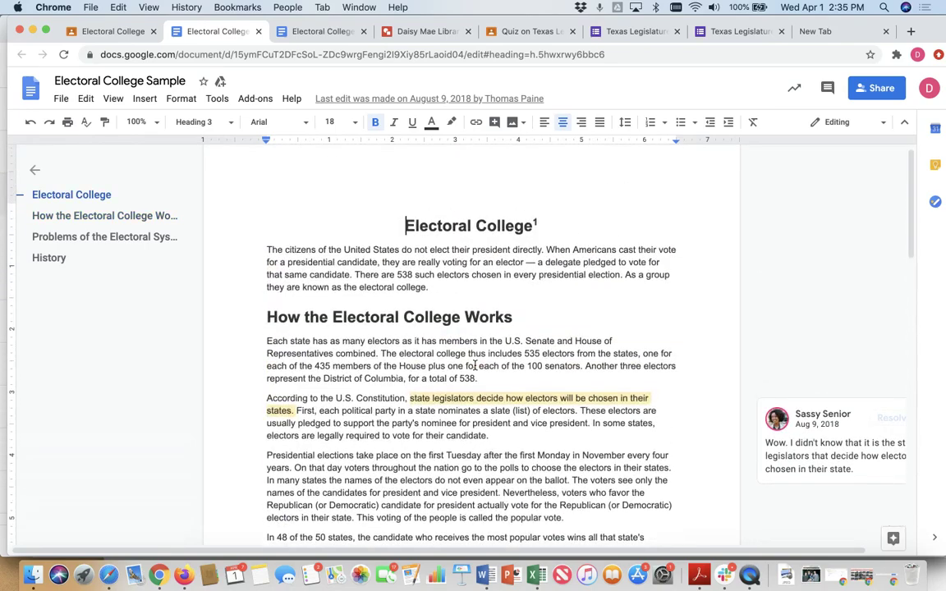
pyautogui.scroll(-5, 475, 365)
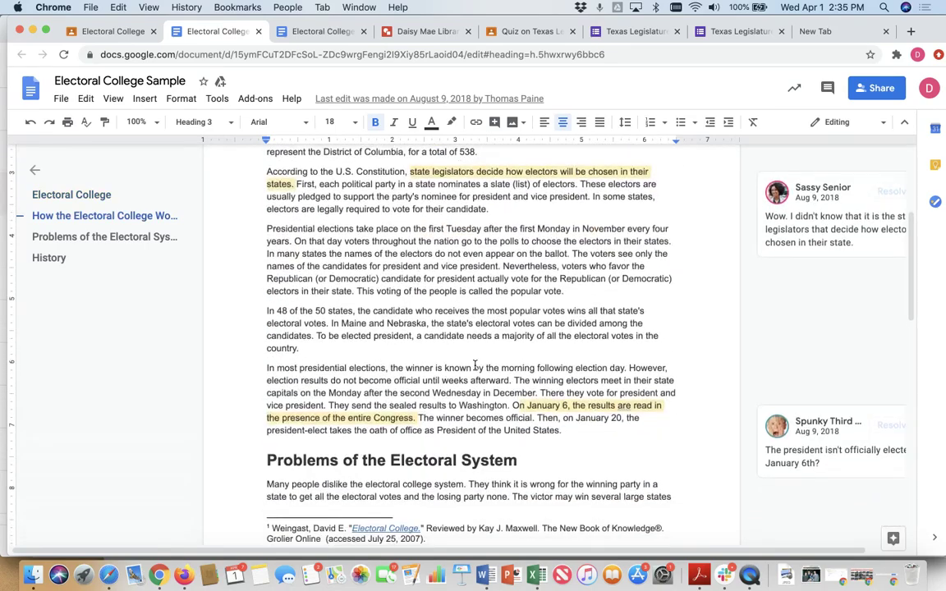
pyautogui.scroll(-6, 475, 365)
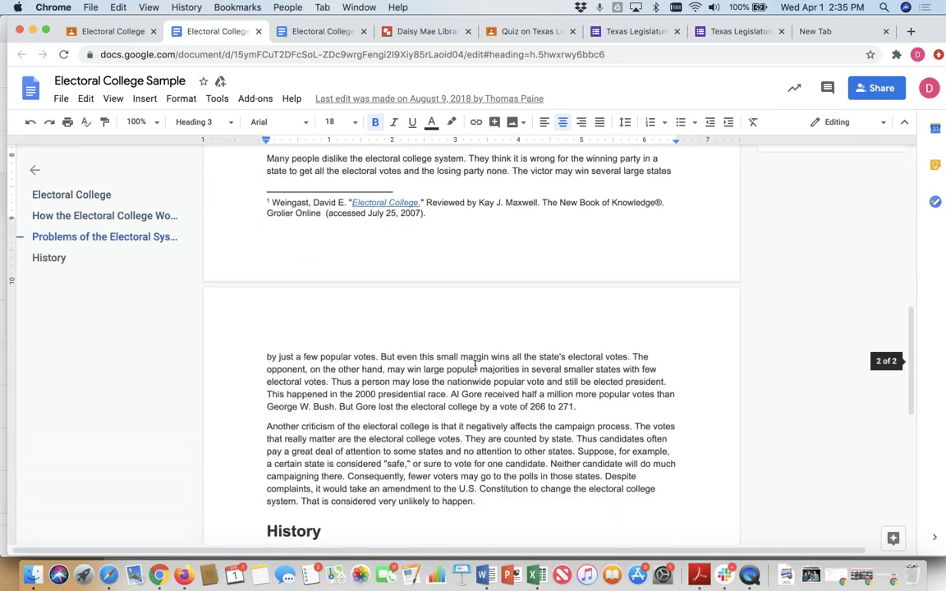
pyautogui.scroll(-8, 475, 365)
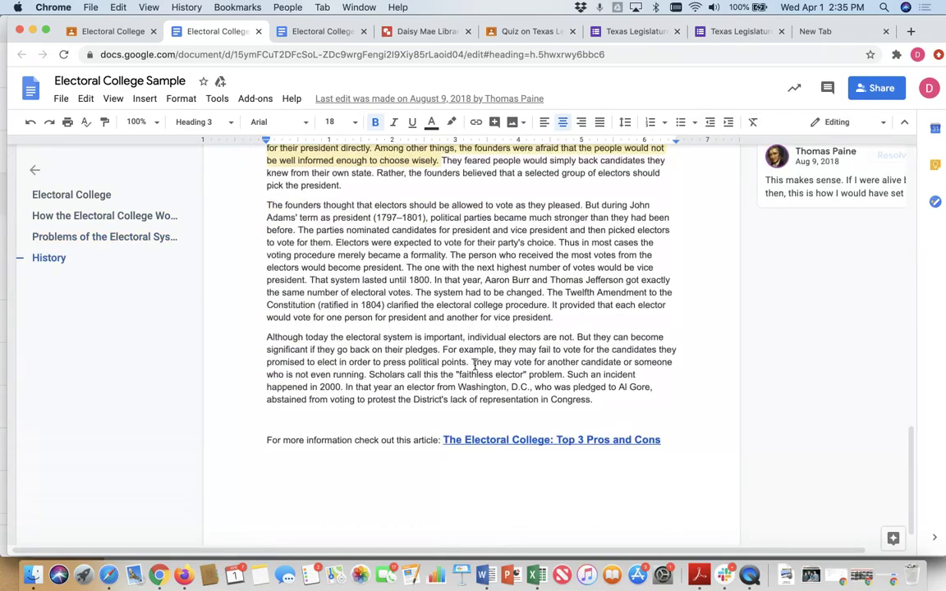
pyautogui.scroll(4, 474, 365)
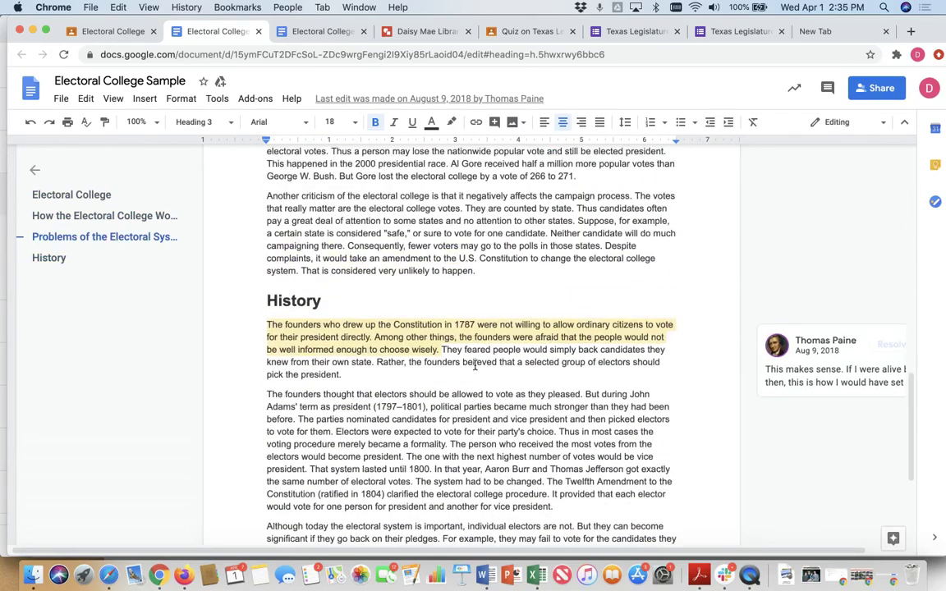
pyautogui.scroll(-2, 474, 365)
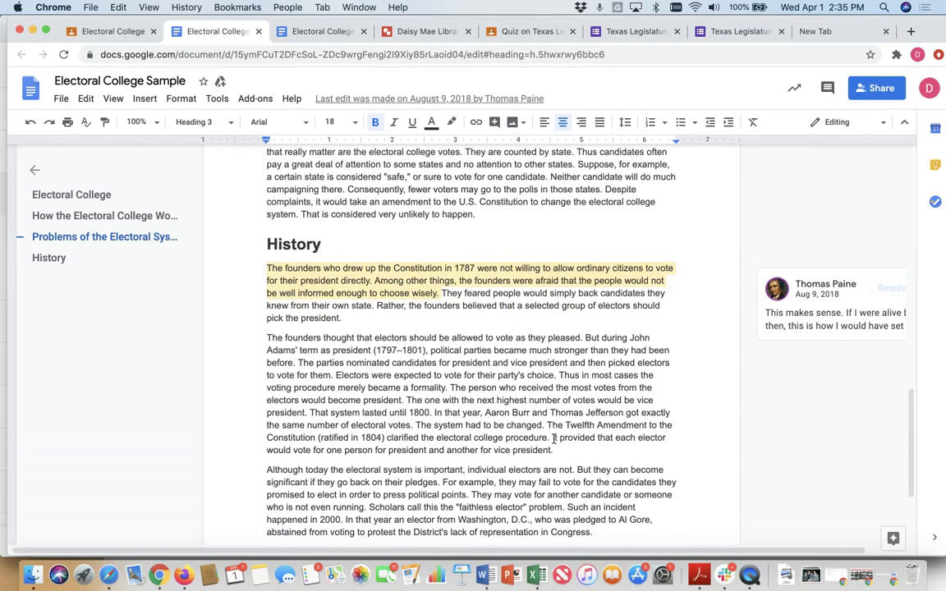
# - Comment "Wow. Look at this." on the History sentence beginning "It provided that each elector" in the shared document
pyautogui.moveTo(553, 438); pyautogui.dragTo(749, 446)
pyautogui.click(741, 443)
pyautogui.write('Wow. L')
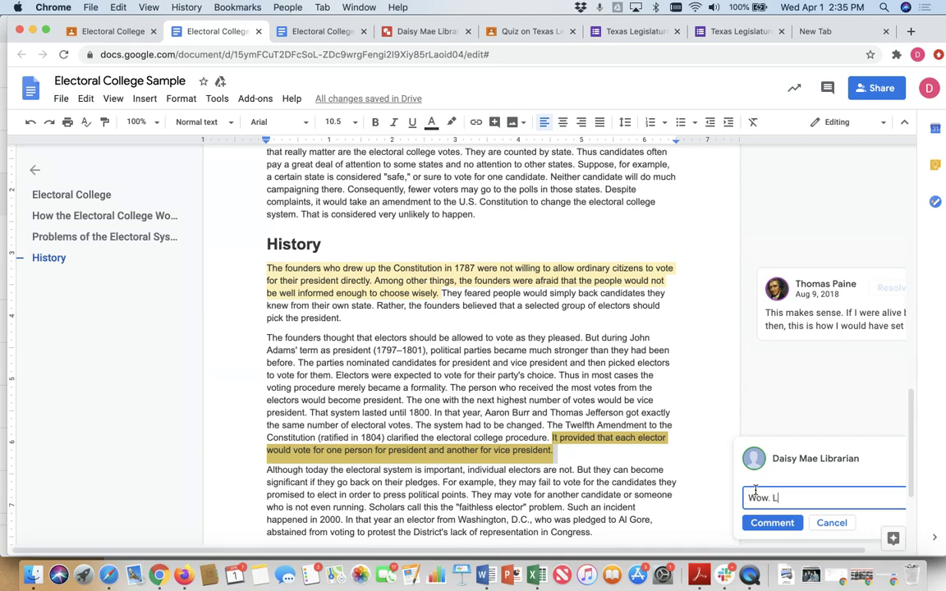
pyautogui.write('ook at this.')
pyautogui.click(765, 522)
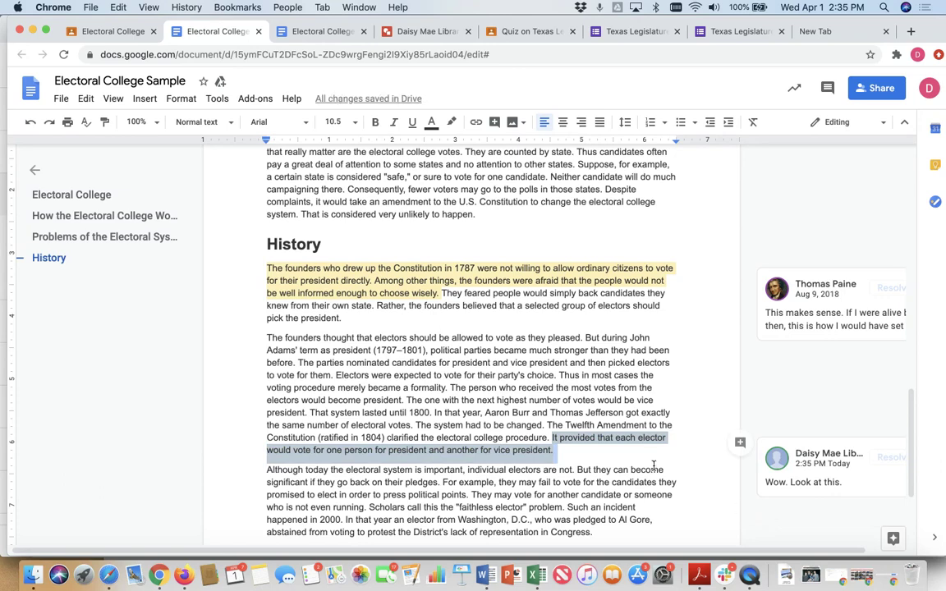
# - Return to the Electoral College assignment page and mark the assignment as done without attaching work
pyautogui.click(136, 35)
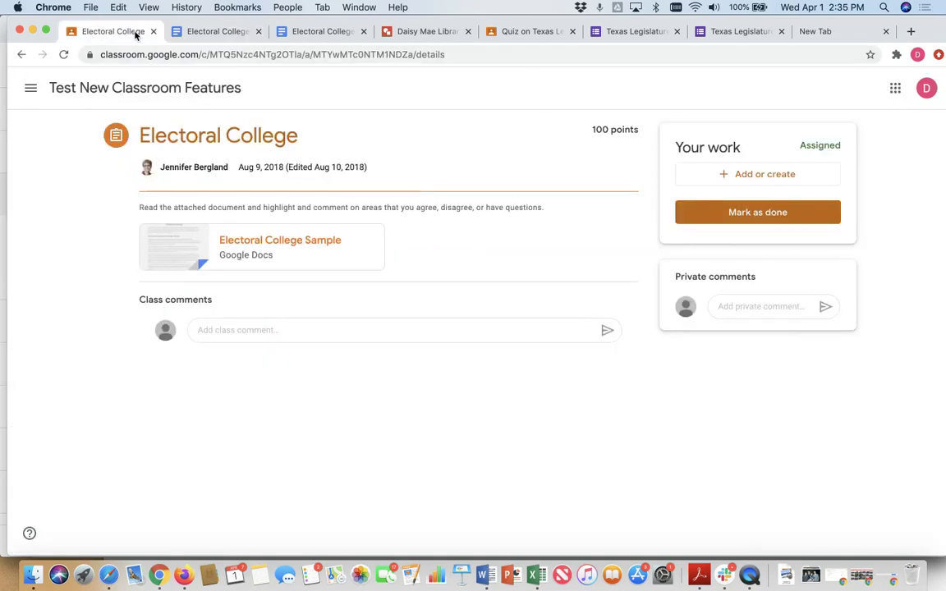
pyautogui.click(747, 216)
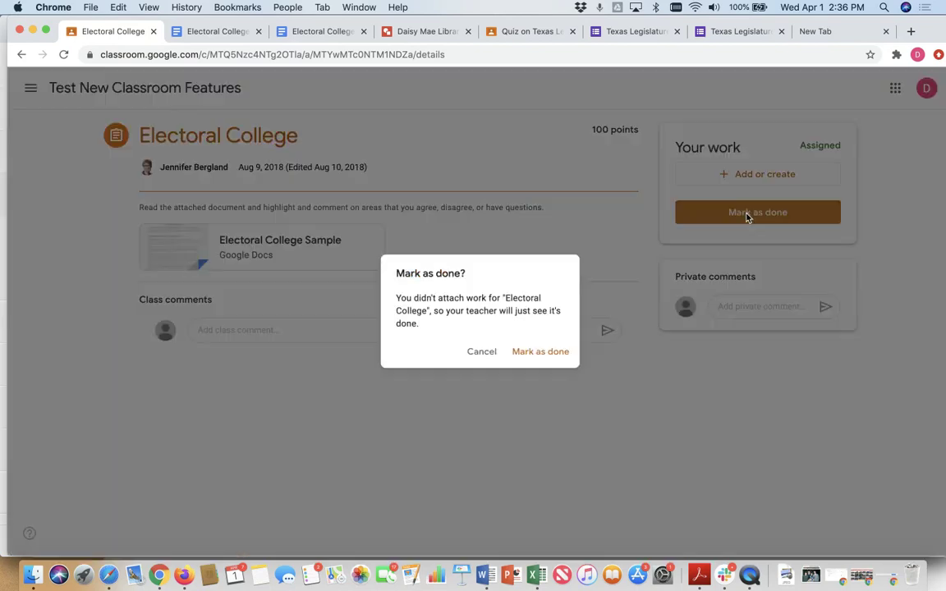
pyautogui.click(541, 355)
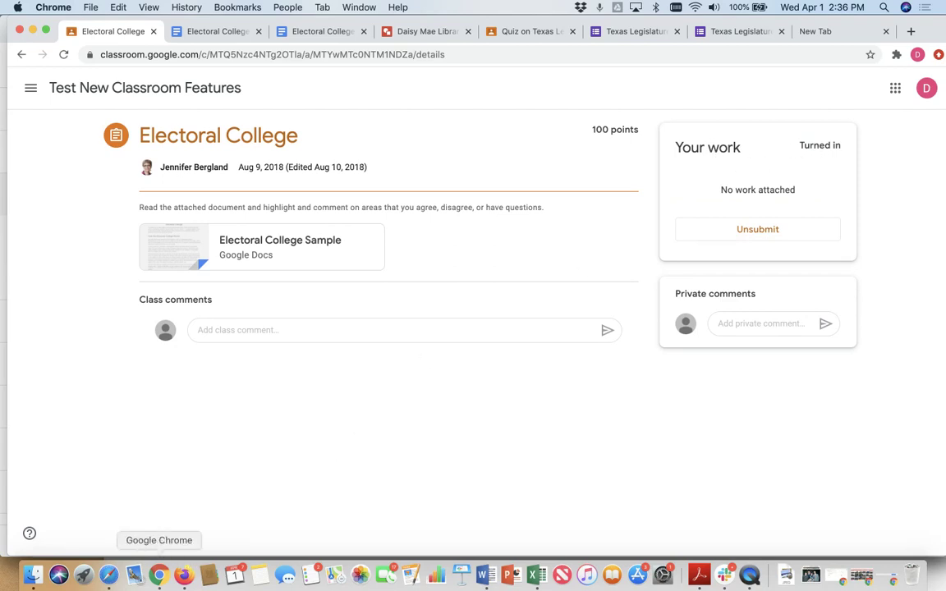
# - Switch to the teacher's Training Account Chrome profile and grade the turned-in Electoral College work 80 out of 100
pyautogui.rightClick(158, 575)
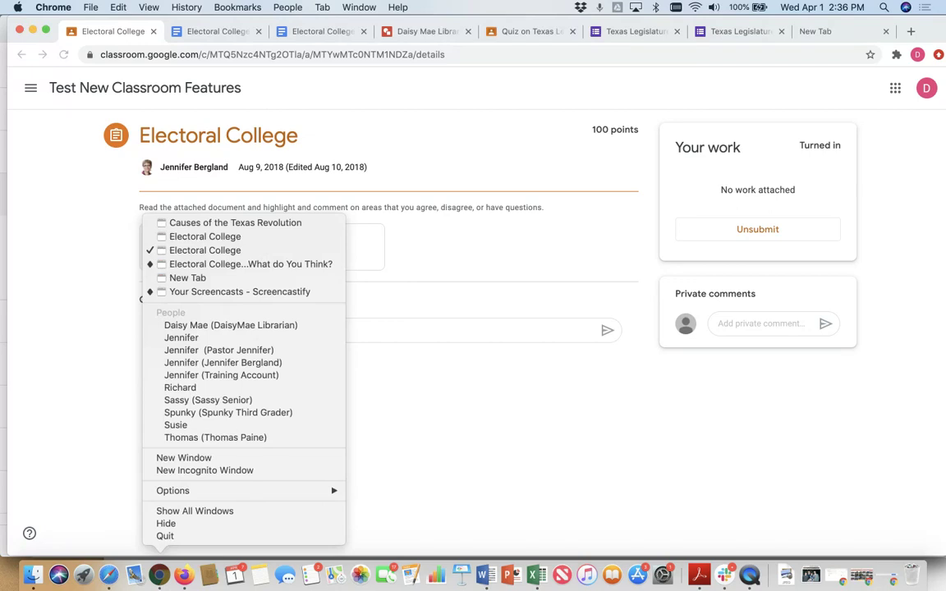
pyautogui.click(232, 376)
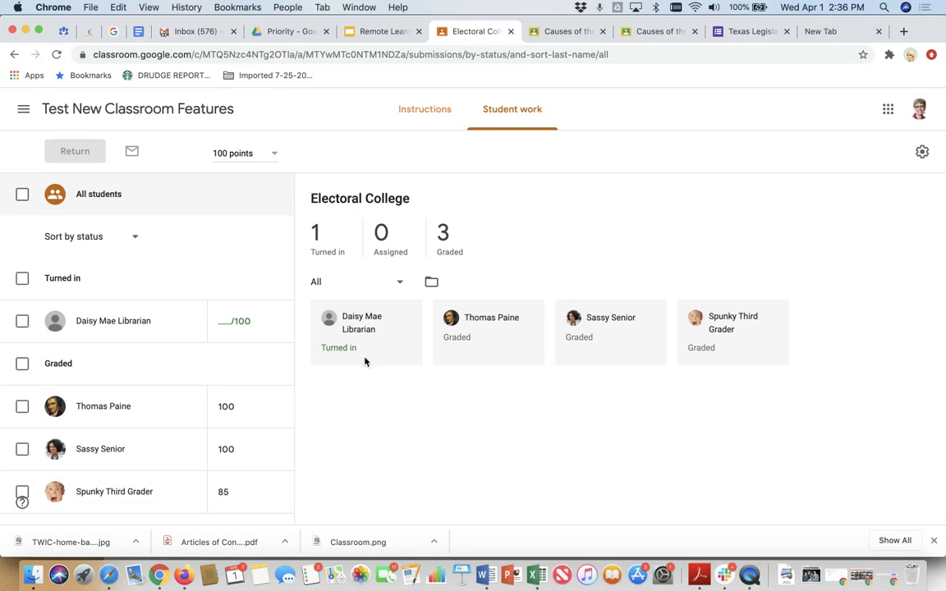
pyautogui.click(223, 321)
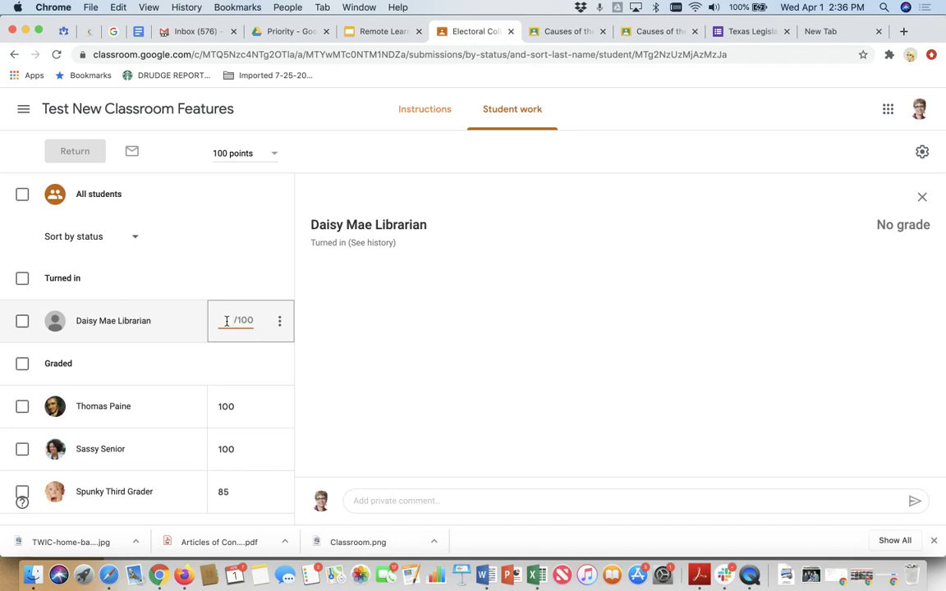
pyautogui.write('80')
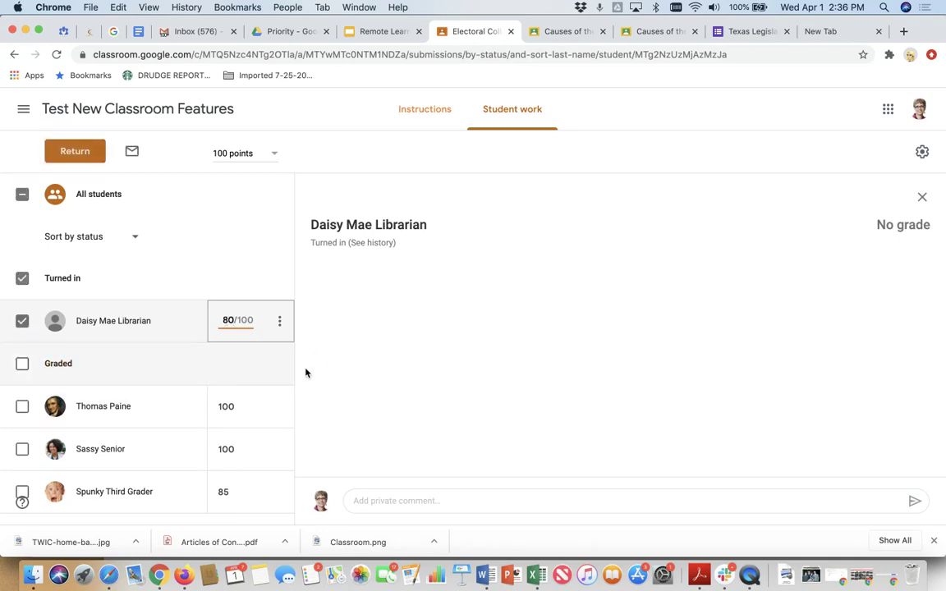
pyautogui.click(332, 369)
pyautogui.scroll(-1, 251, 384)
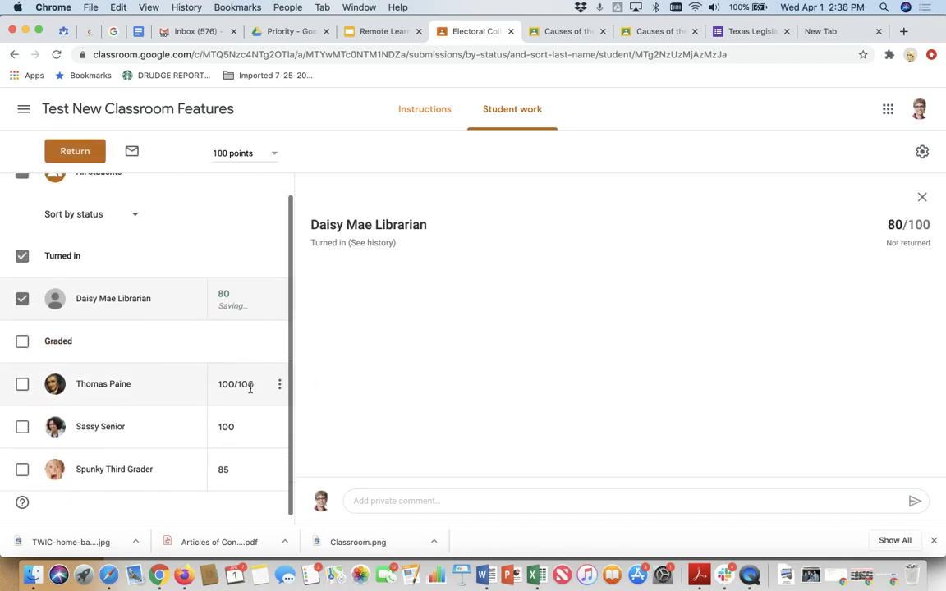
# - Post the private comment "Next time provide more input." on the student's Electoral College submission
pyautogui.click(370, 494)
pyautogui.write('Next time')
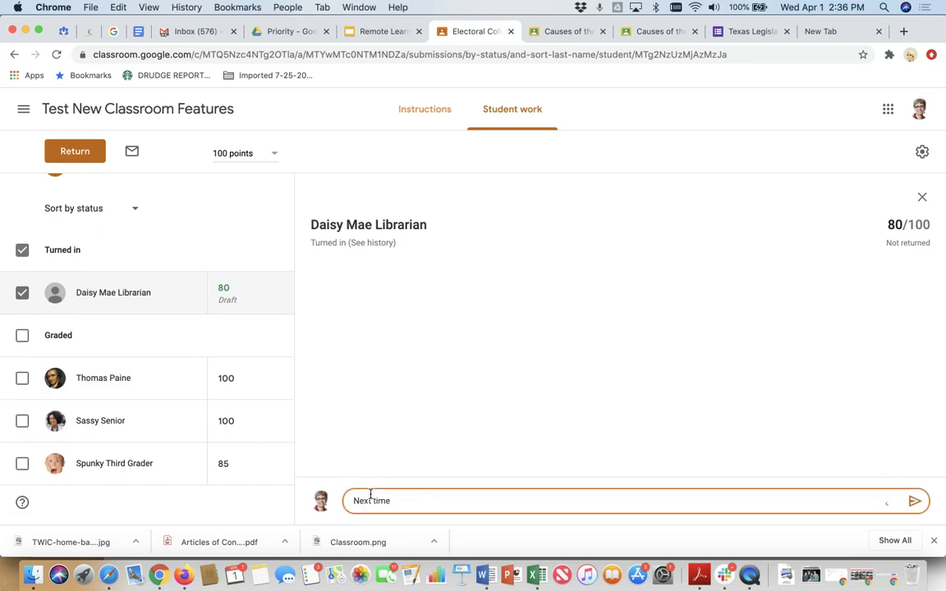
pyautogui.write(' provide more input.')
pyautogui.click(916, 501)
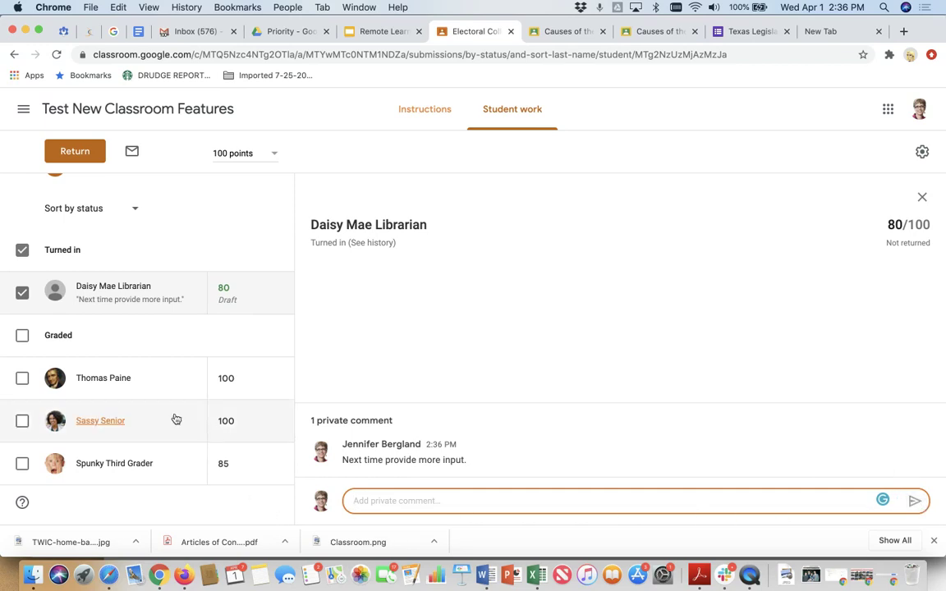
# - Return the graded Electoral College work to the selected student without adding another private comment
pyautogui.scroll(1, 174, 418)
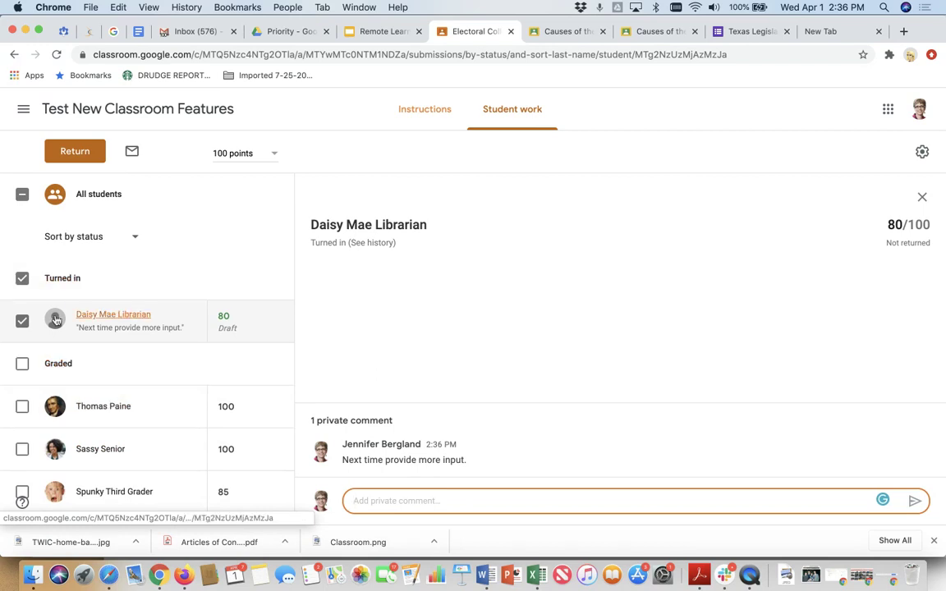
pyautogui.click(83, 156)
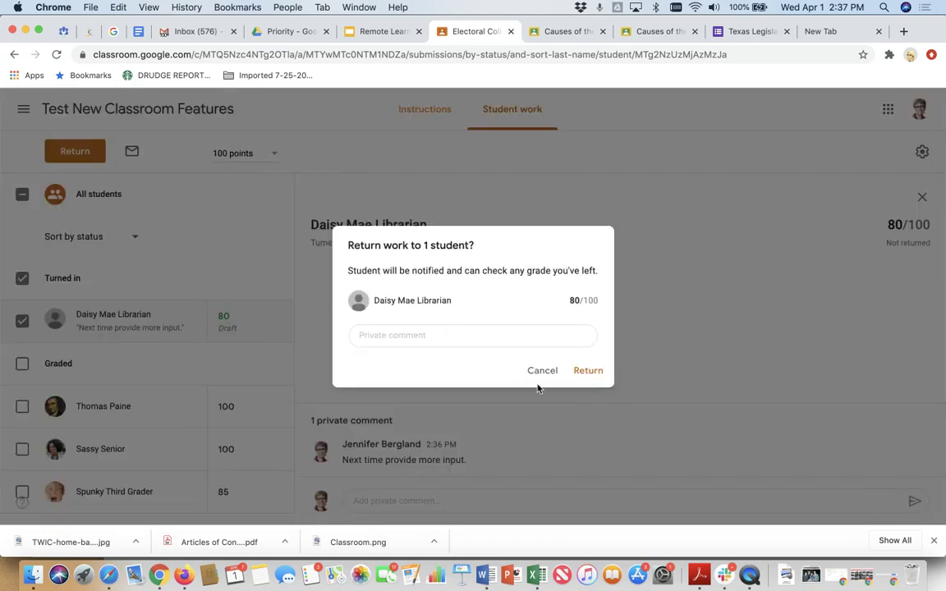
pyautogui.click(588, 371)
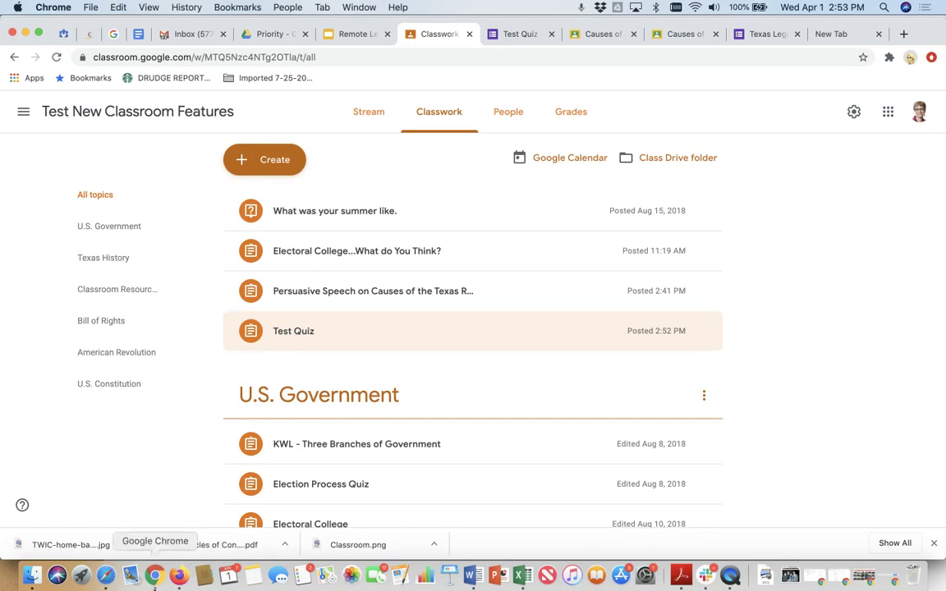
# - Switch to the last-listed student's Chrome profile and view the full Test Quiz assignment from the class's Classwork page
pyautogui.rightClick(154, 583)
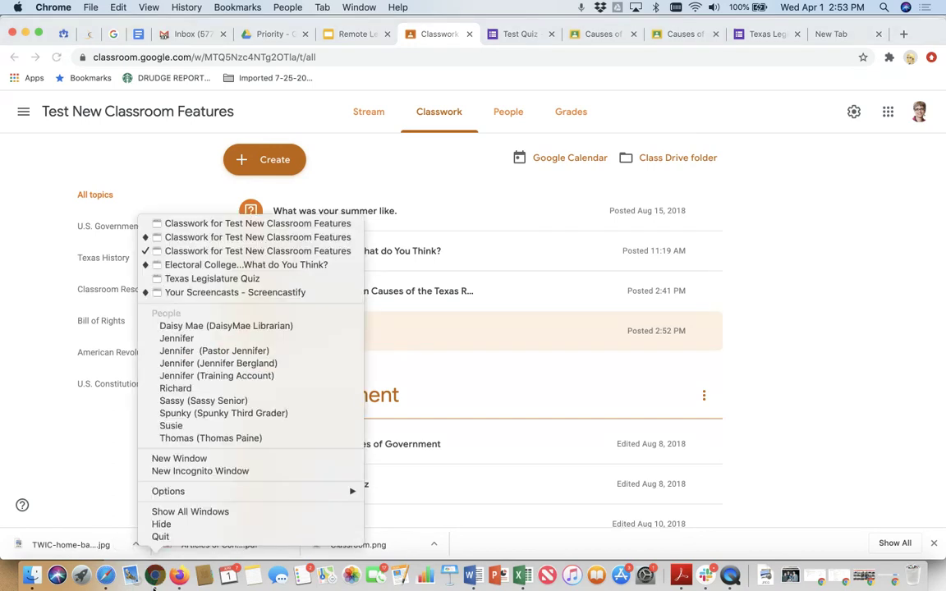
pyautogui.click(215, 439)
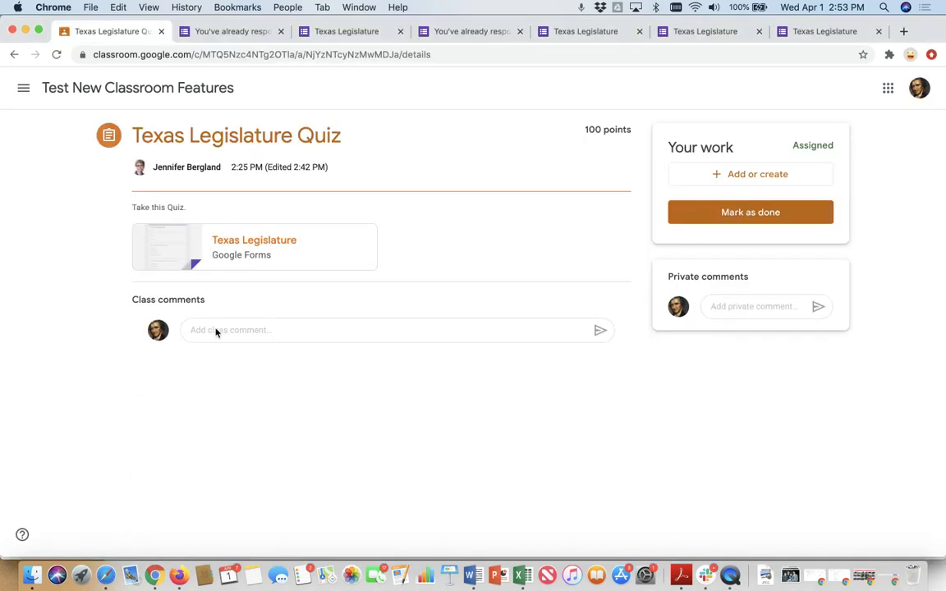
pyautogui.click(166, 89)
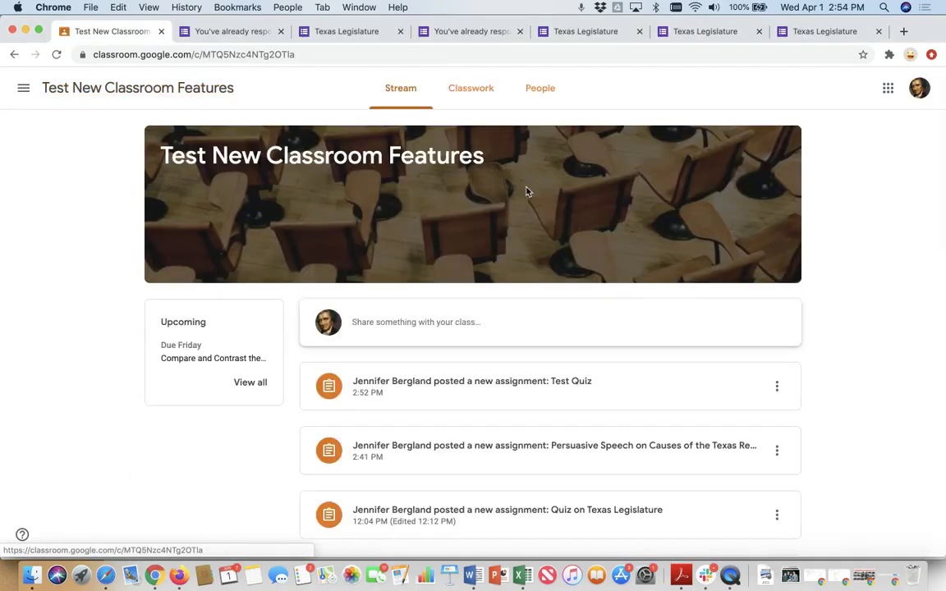
pyautogui.click(481, 89)
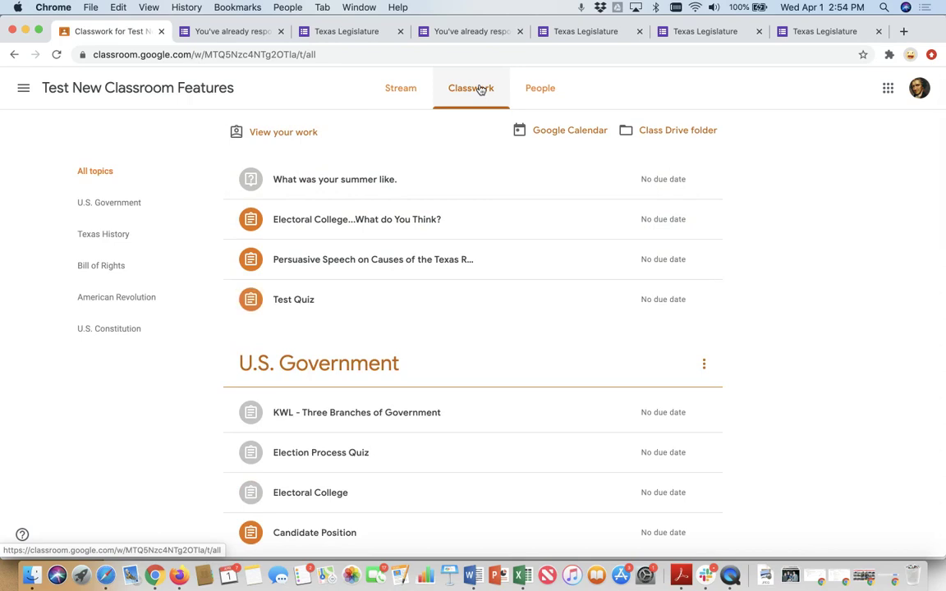
pyautogui.click(301, 303)
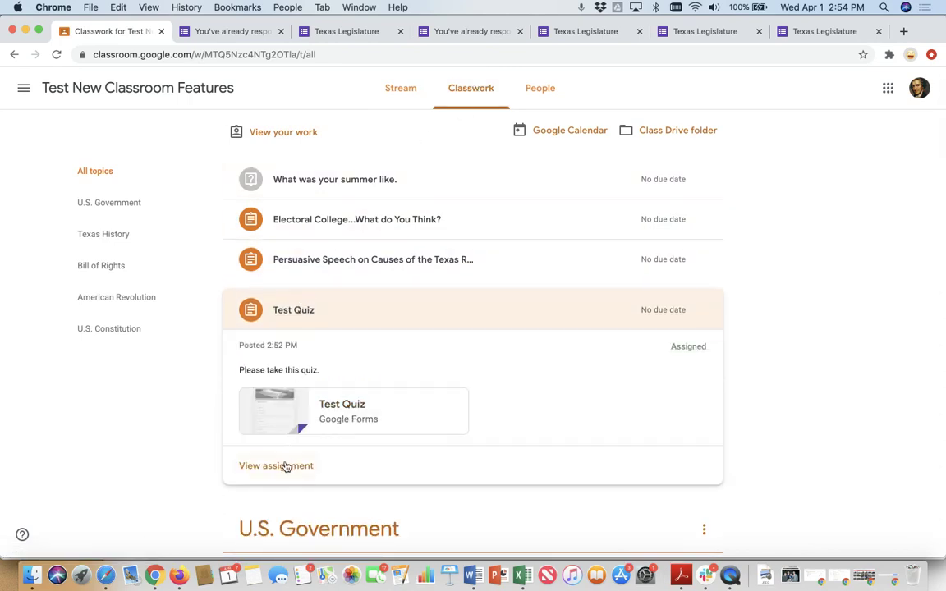
pyautogui.click(285, 465)
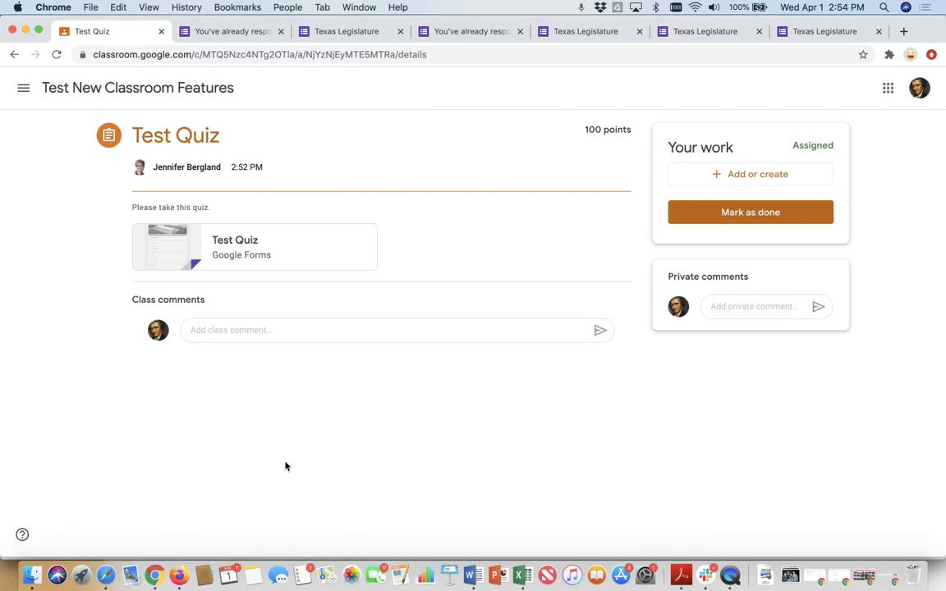
# - Open the attached Test Quiz form and choose "Correct answer" for Questions 1 through 5
pyautogui.click(242, 248)
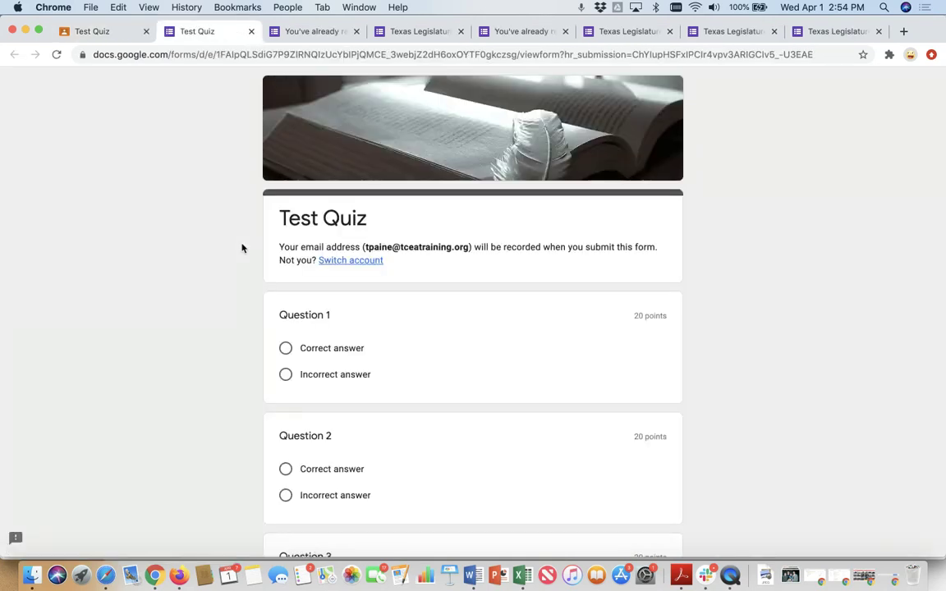
pyautogui.click(286, 349)
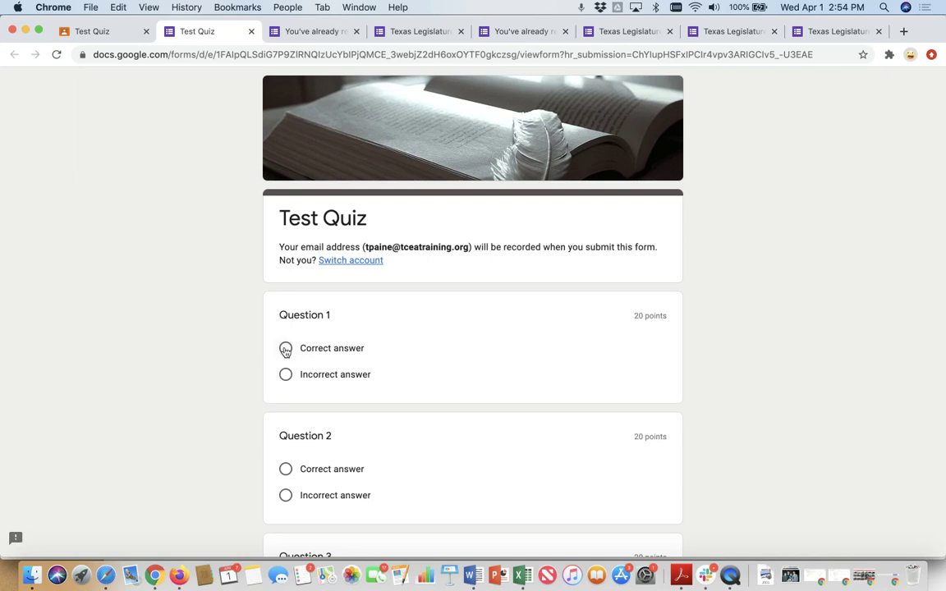
pyautogui.click(286, 469)
pyautogui.scroll(-5, 325, 403)
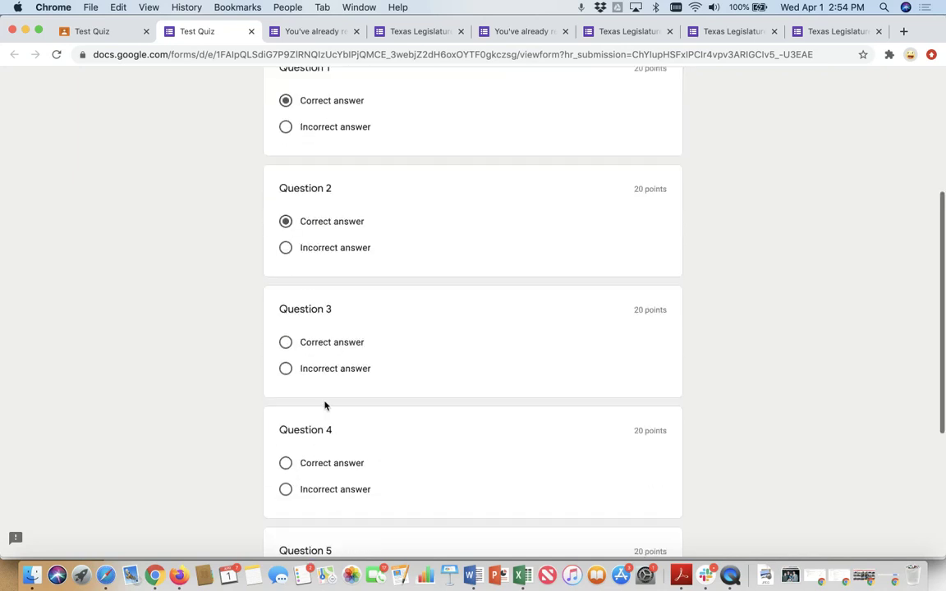
pyautogui.click(285, 343)
pyautogui.click(286, 464)
pyautogui.scroll(-4, 286, 465)
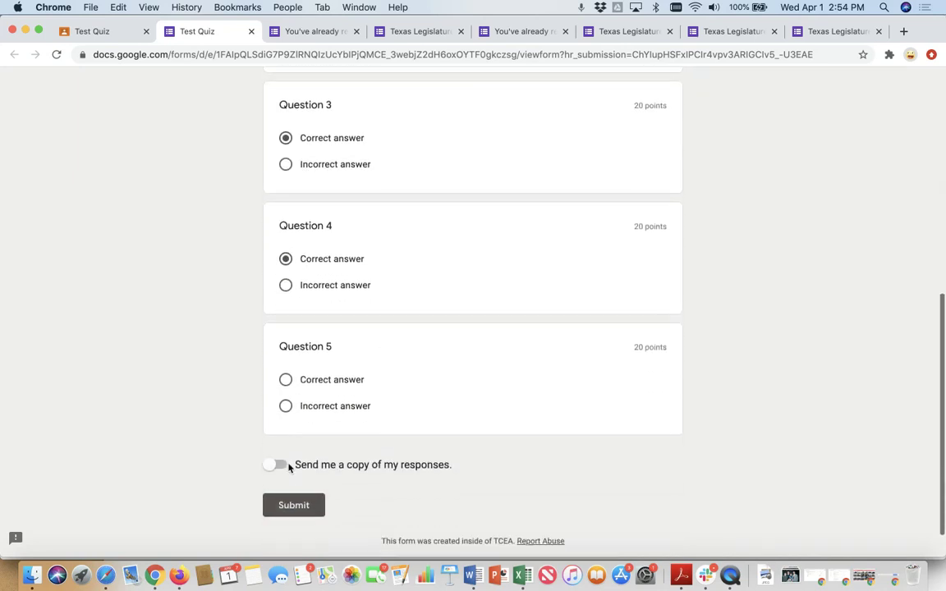
pyautogui.click(286, 380)
# - Submit the completed Test Quiz without requesting a copy of the responses and view the score
pyautogui.scroll(-1, 388, 500)
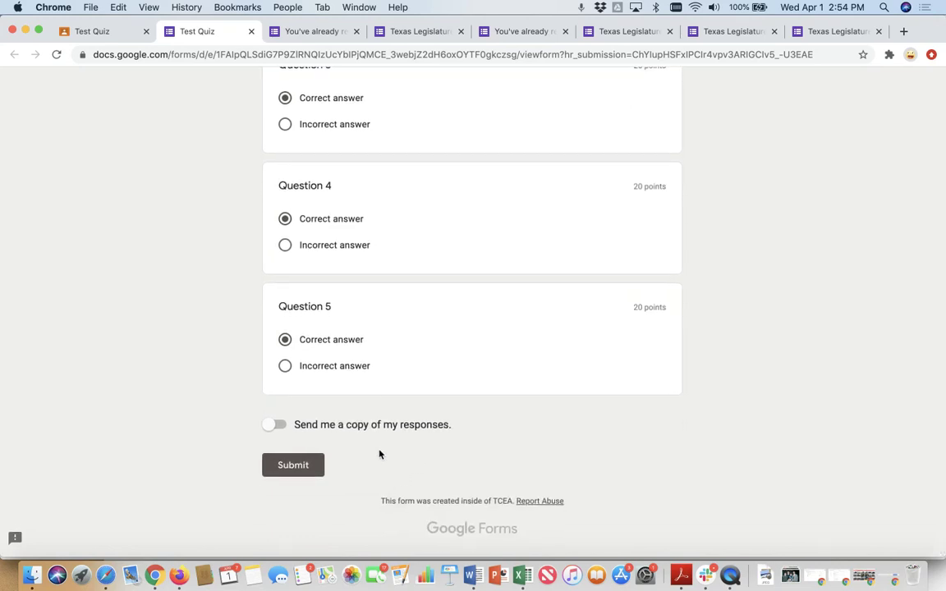
pyautogui.click(300, 468)
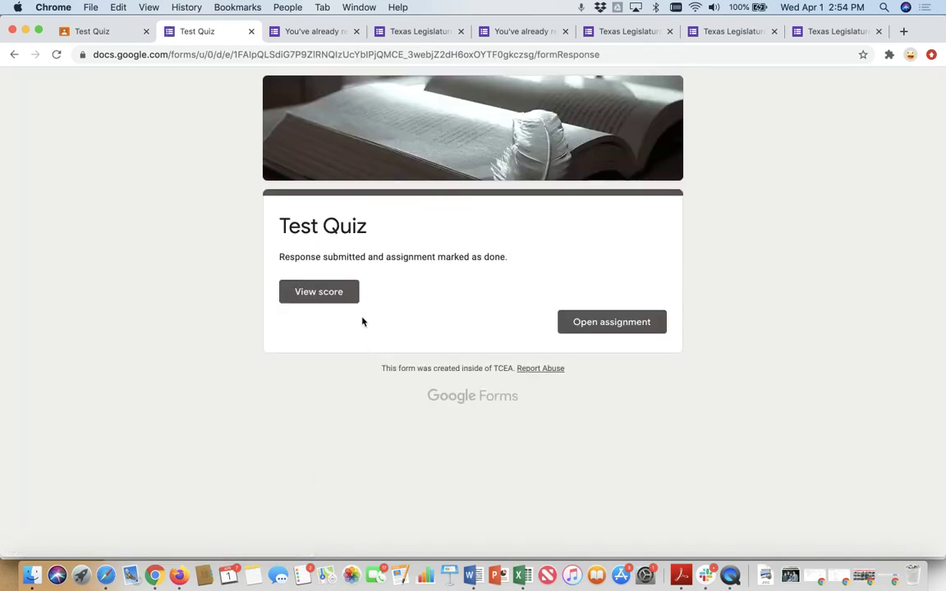
pyautogui.click(349, 297)
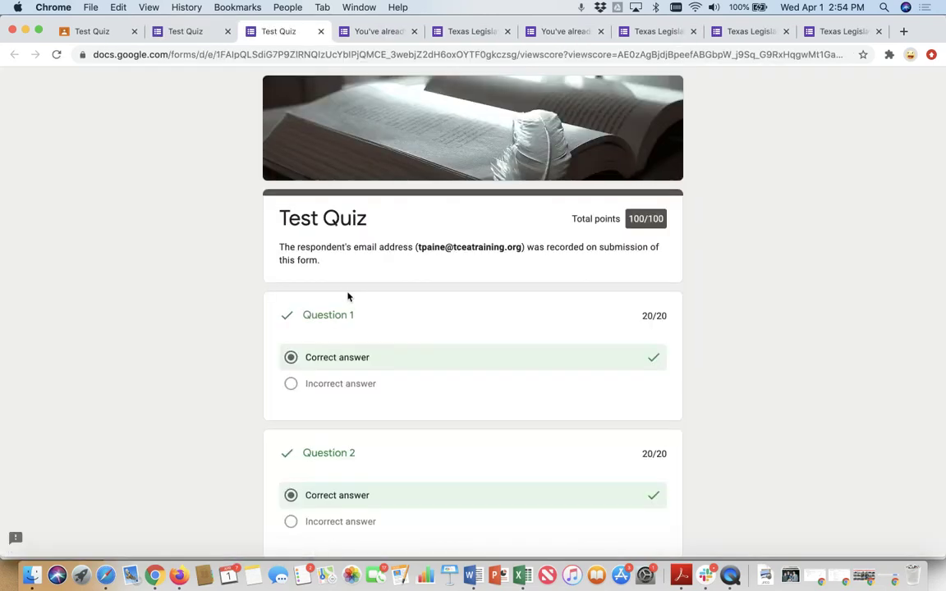
# - Review the scored Test Quiz responses, then check the submission confirmation and the assignment's status in Classroom
pyautogui.scroll(-10, 347, 297)
pyautogui.scroll(10, 348, 298)
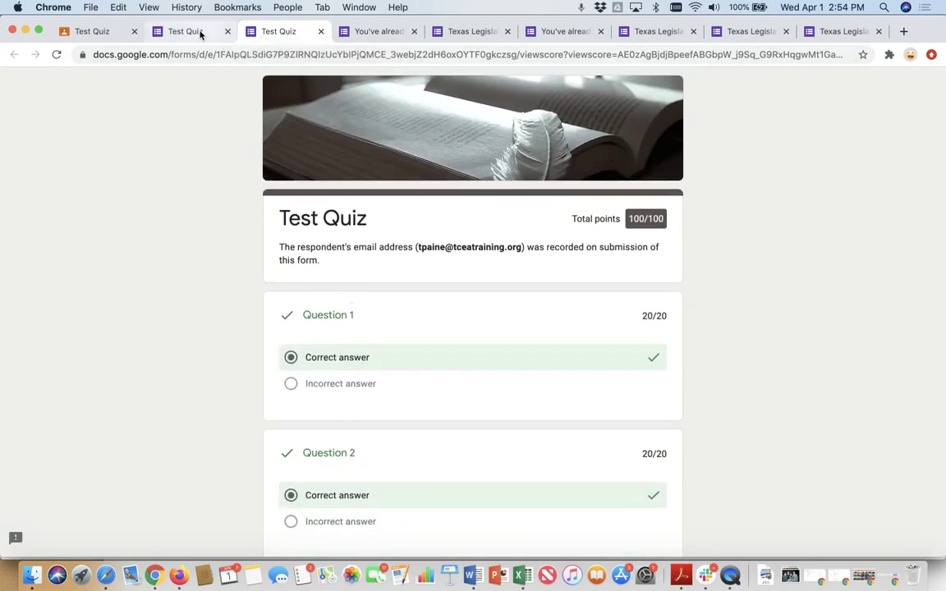
pyautogui.click(105, 33)
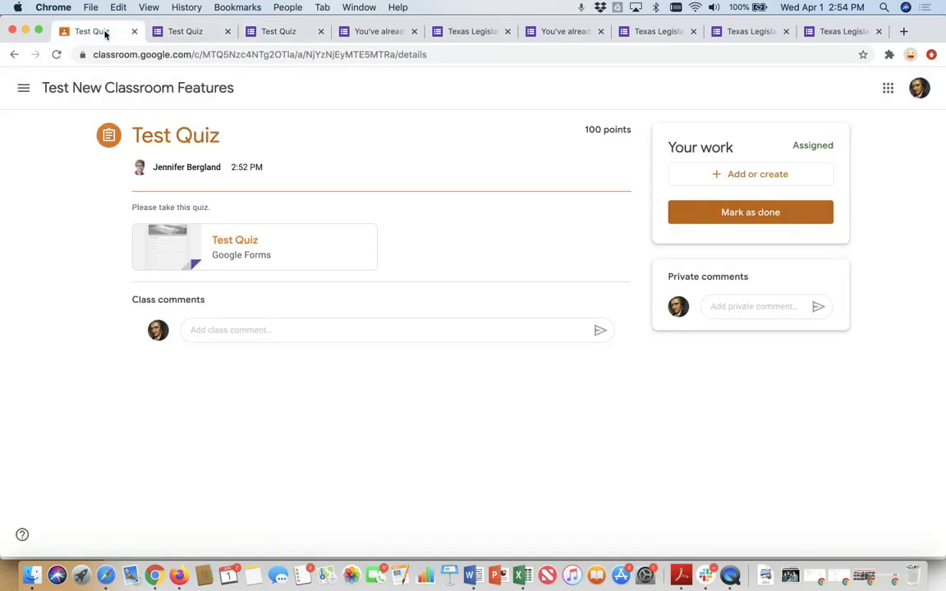
pyautogui.click(188, 33)
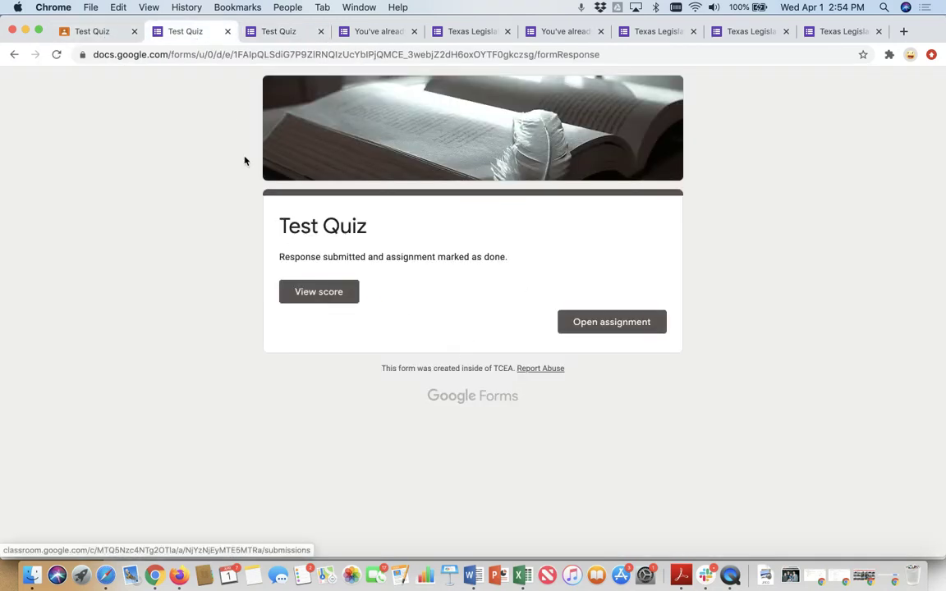
pyautogui.click(79, 33)
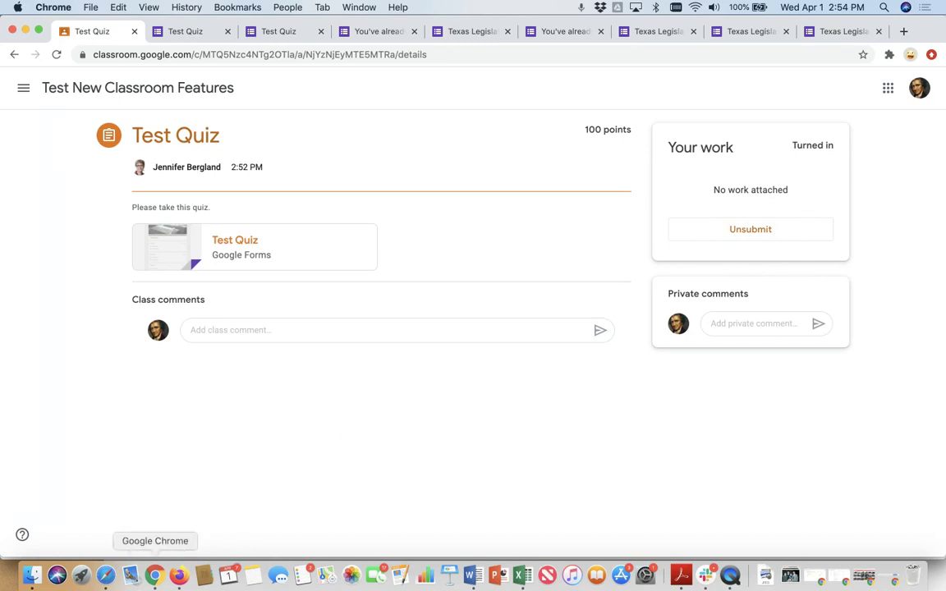
# - Switch to the teacher's Training Account profile and view the Test Quiz assignment's student work from the Classwork page
pyautogui.rightClick(154, 575)
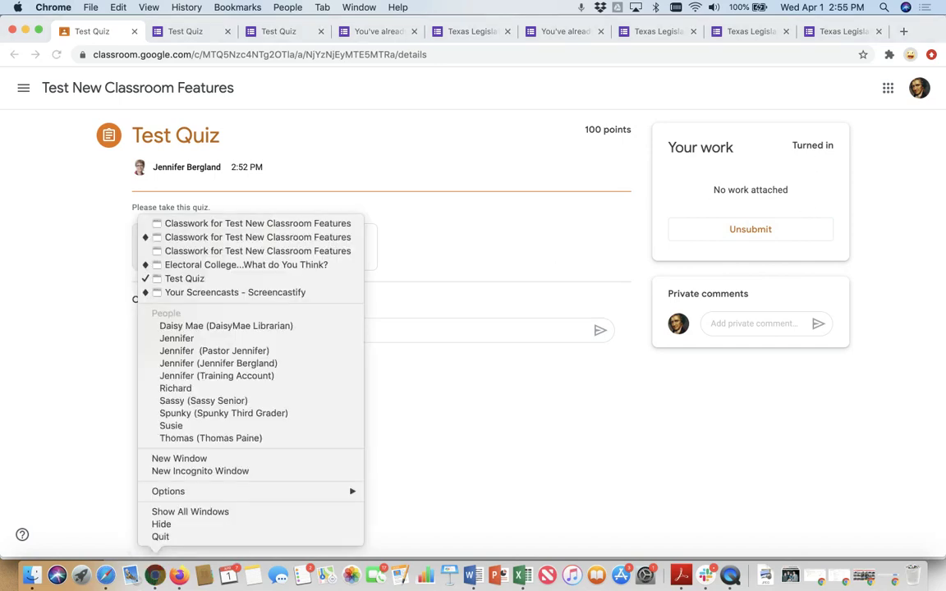
pyautogui.click(241, 376)
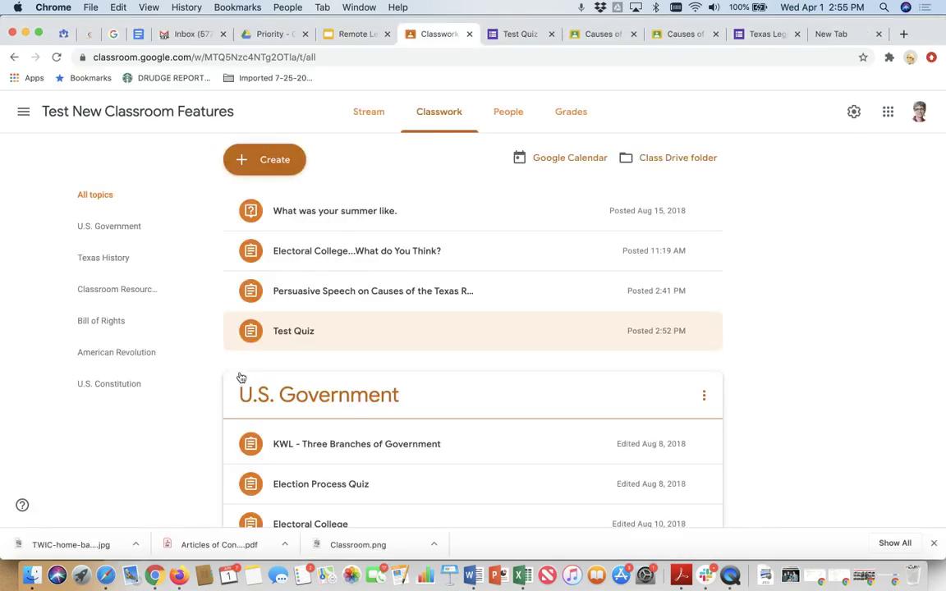
pyautogui.click(348, 332)
pyautogui.scroll(-5, 329, 367)
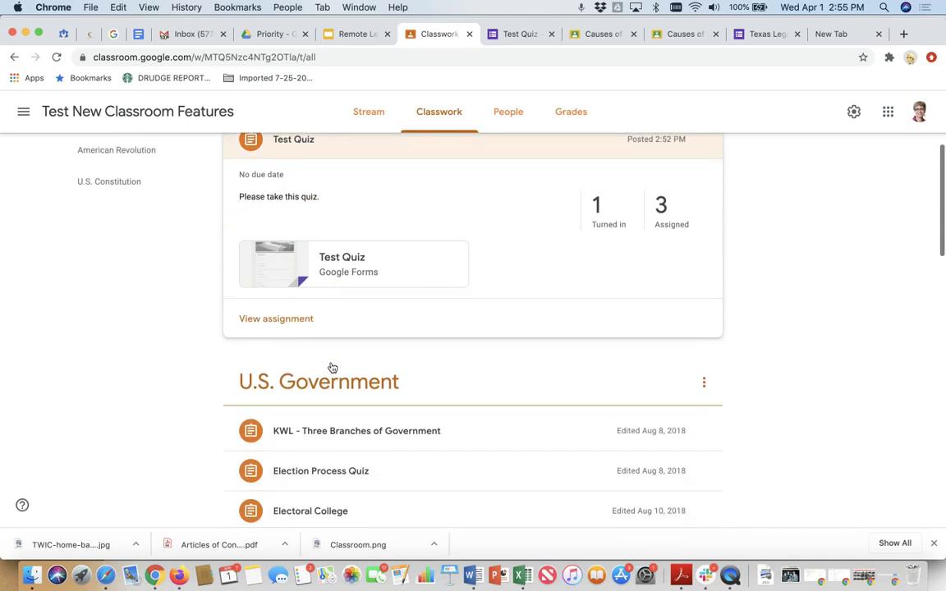
pyautogui.click(274, 312)
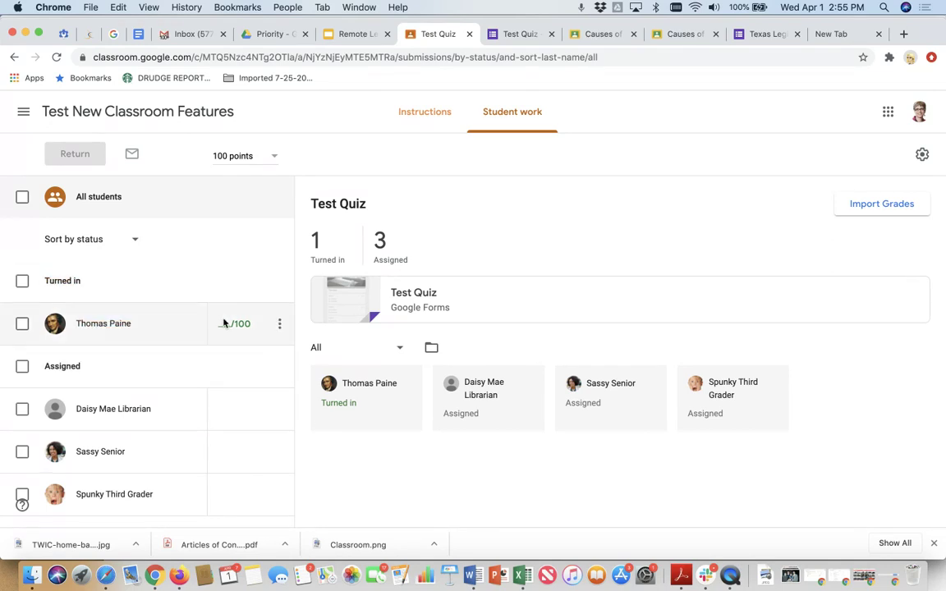
# - Import the Test Quiz grades from Google Forms into the Classroom assignment and confirm overwriting the current grades
pyautogui.scroll(-1, 226, 316)
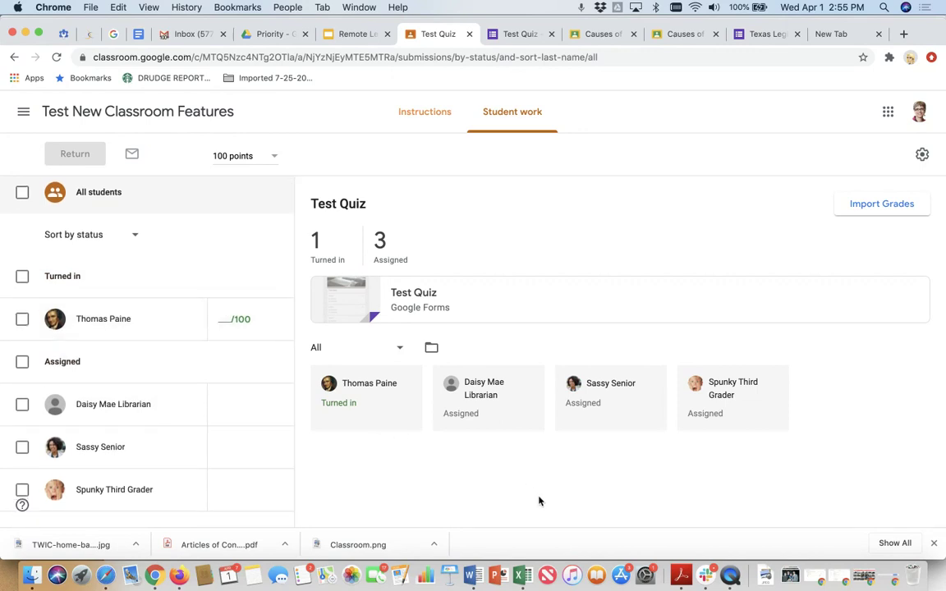
pyautogui.click(886, 212)
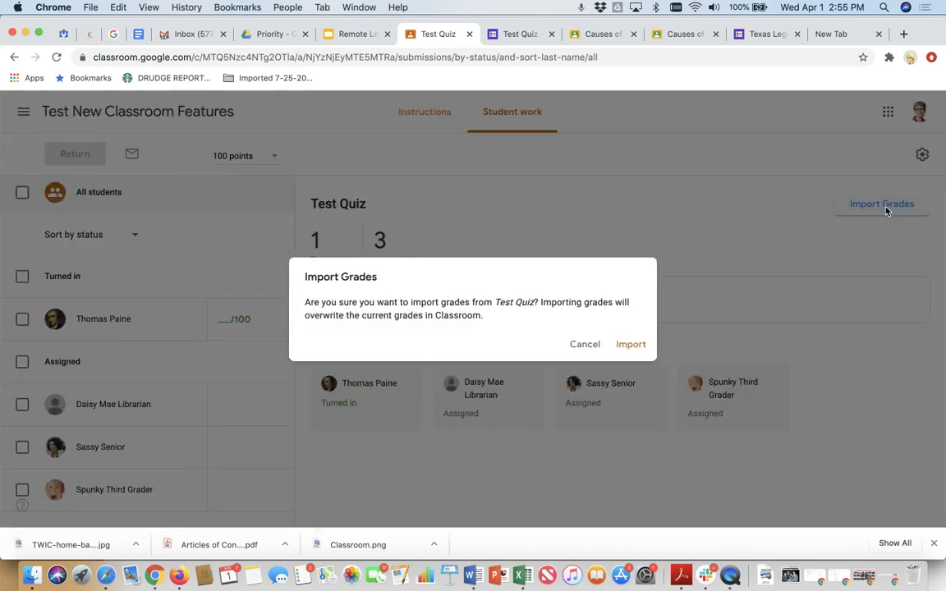
pyautogui.click(639, 346)
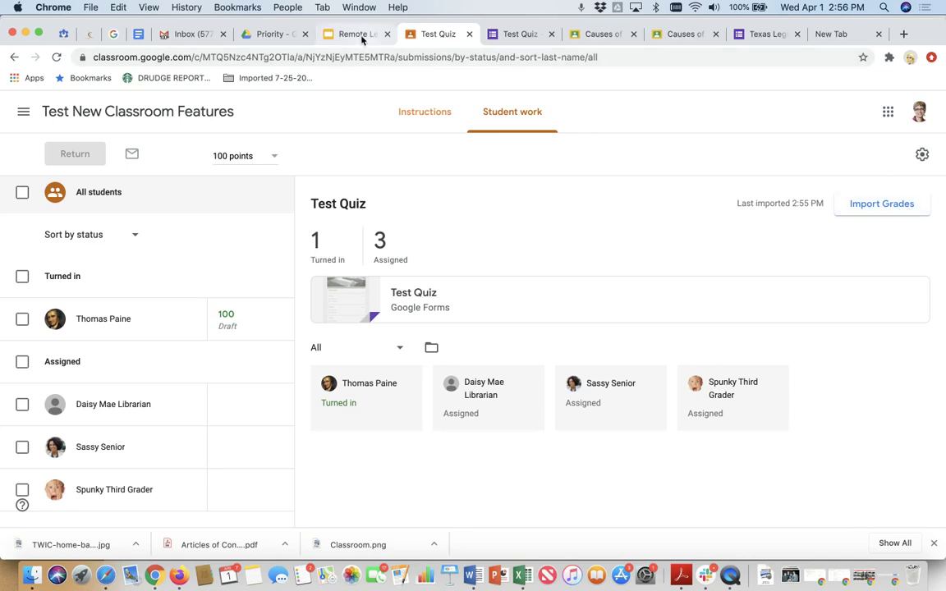
# - Return to the class's Classwork page and expand the question on how the AC differs from the U.S. Constitution
pyautogui.click(175, 112)
pyautogui.click(441, 120)
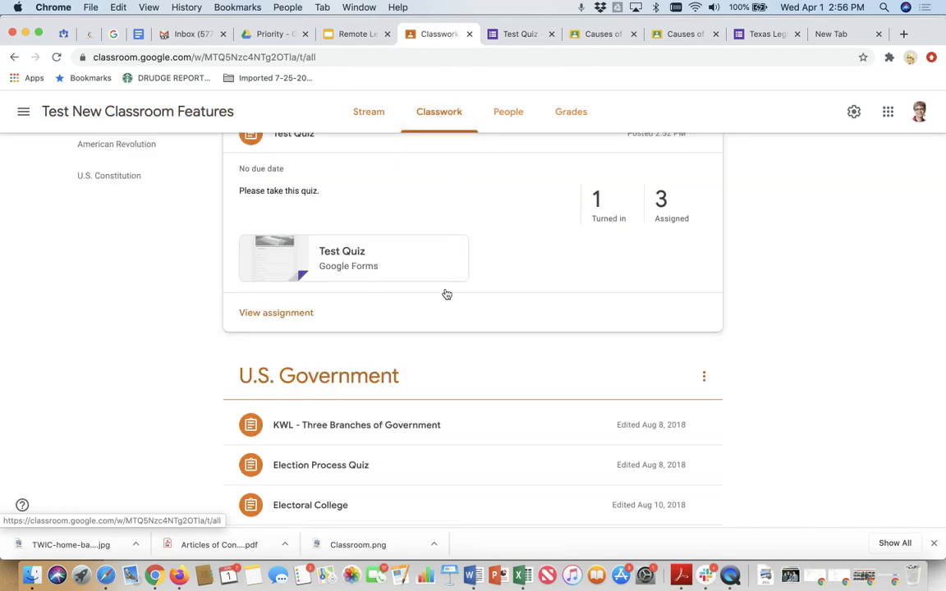
pyautogui.scroll(-2, 446, 293)
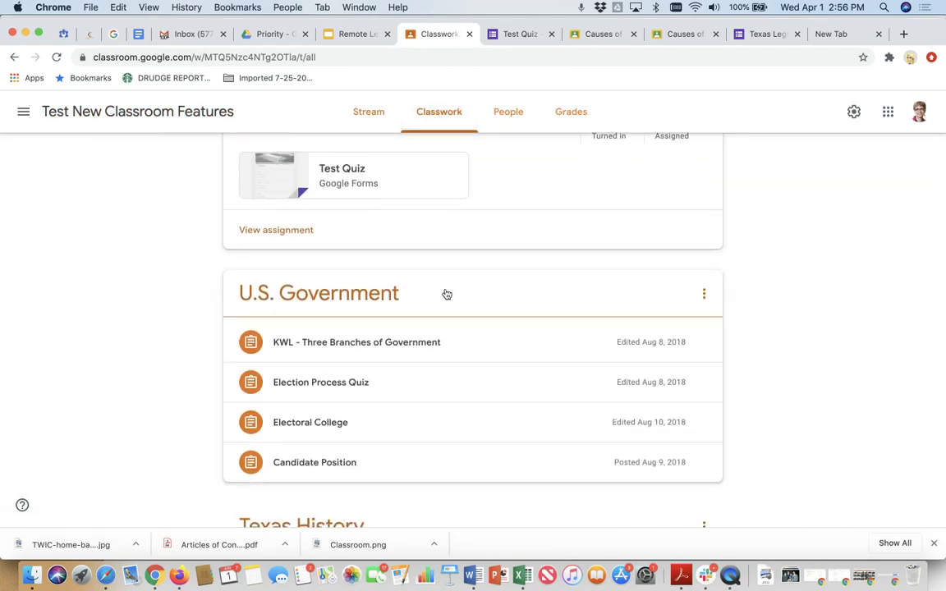
pyautogui.scroll(5, 446, 294)
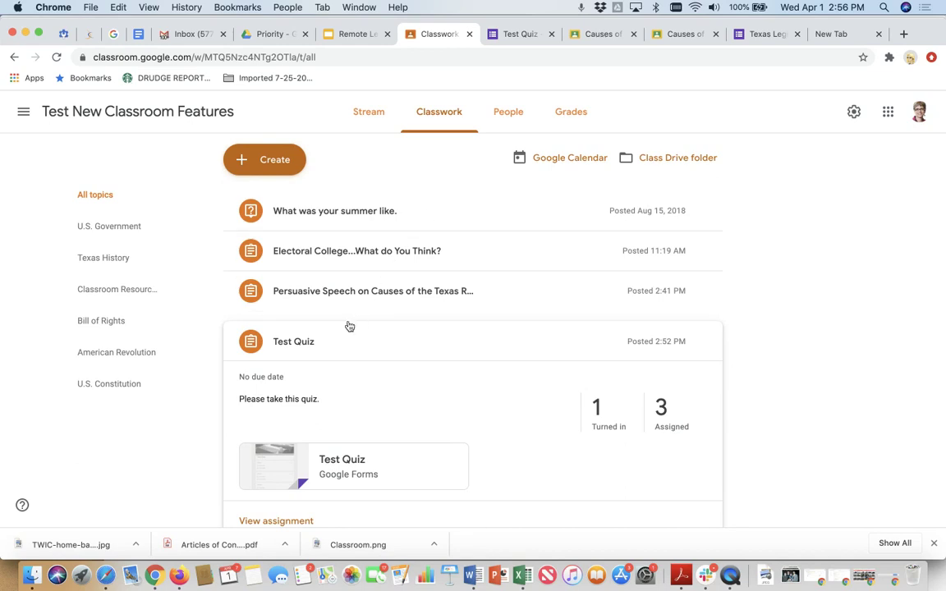
pyautogui.click(300, 342)
pyautogui.scroll(-3, 302, 340)
pyautogui.scroll(-15, 304, 342)
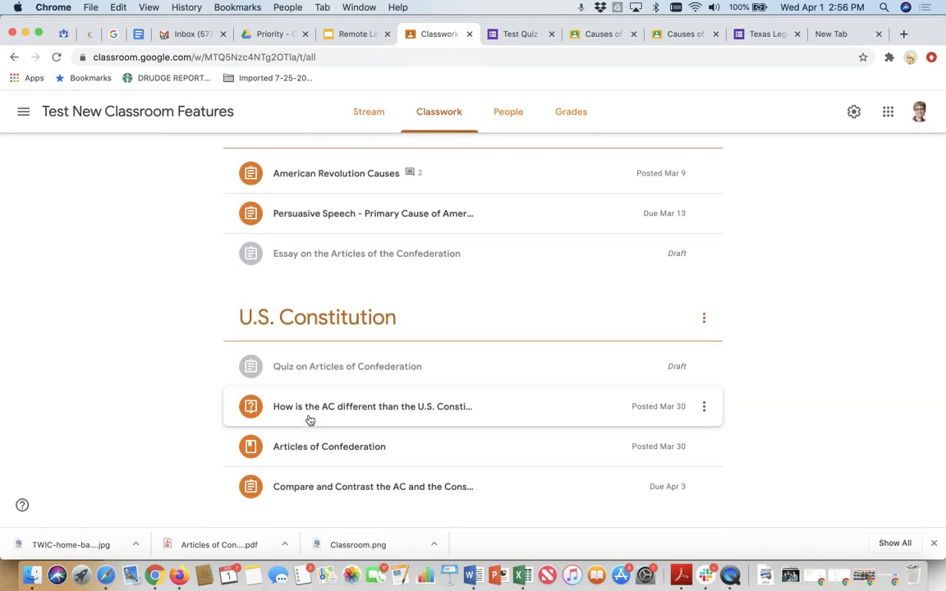
pyautogui.click(306, 418)
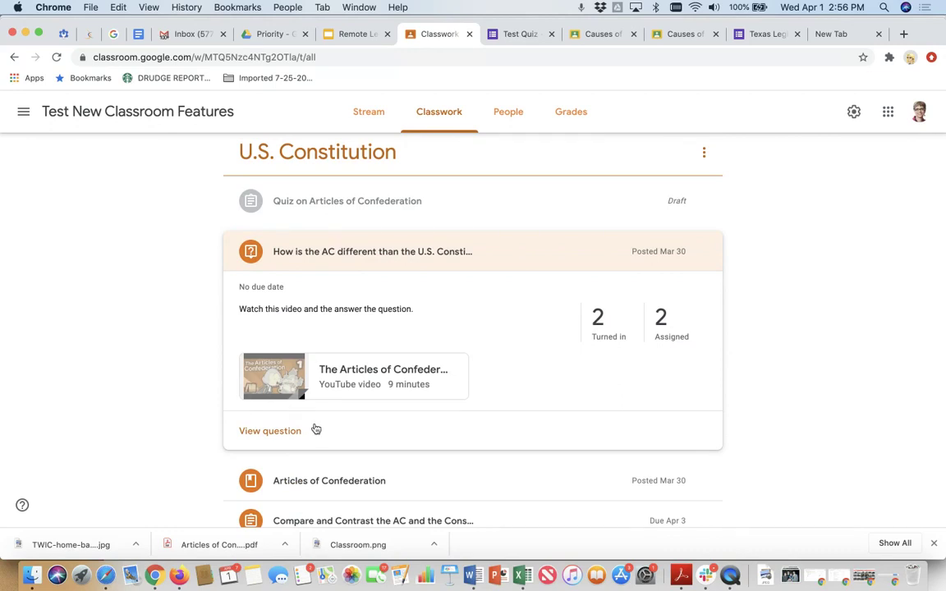
# - Switch to the third-grade student's Chrome profile and view the full AC versus U.S. Constitution question under the U.S. Constitution topic
pyautogui.rightClick(153, 577)
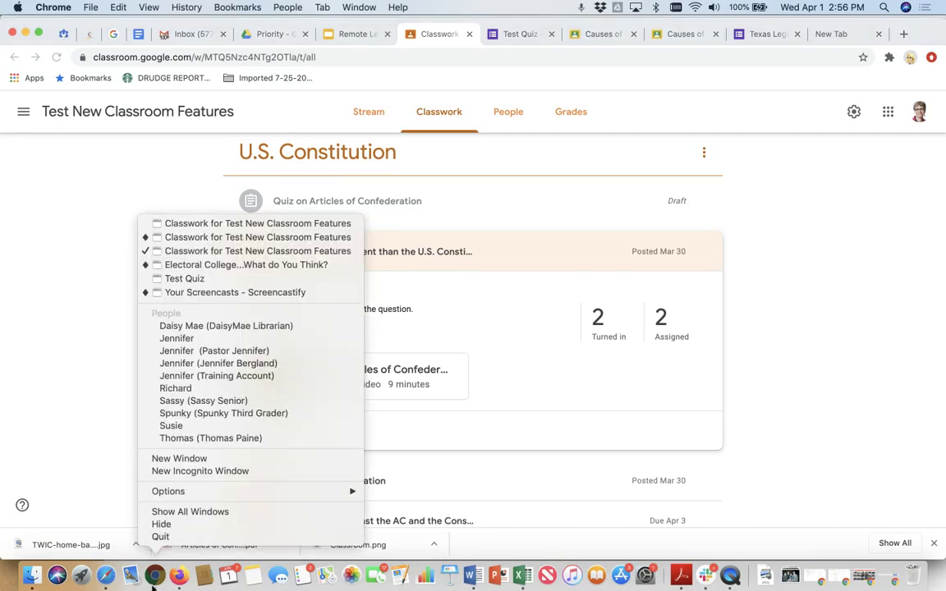
pyautogui.click(201, 413)
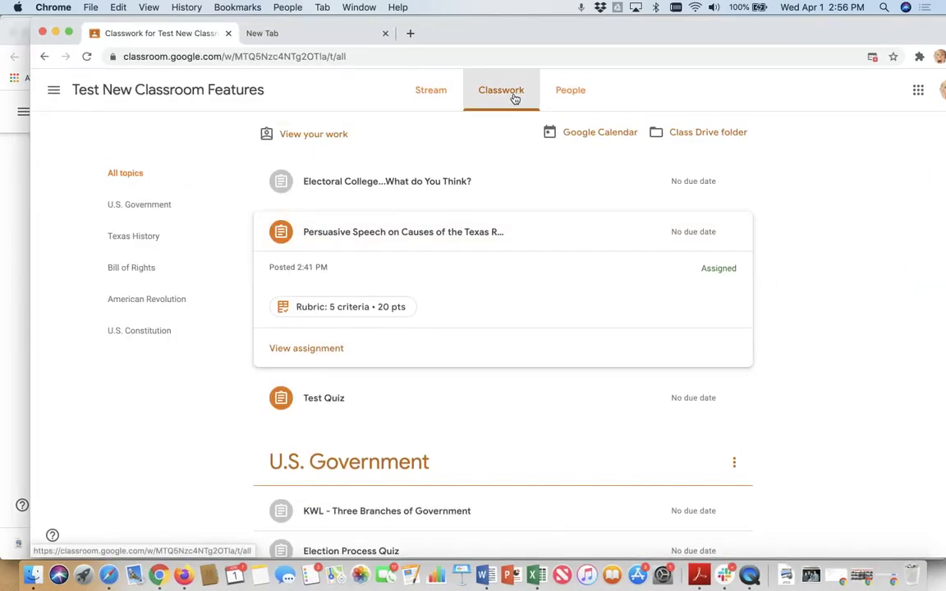
pyautogui.scroll(-10, 465, 348)
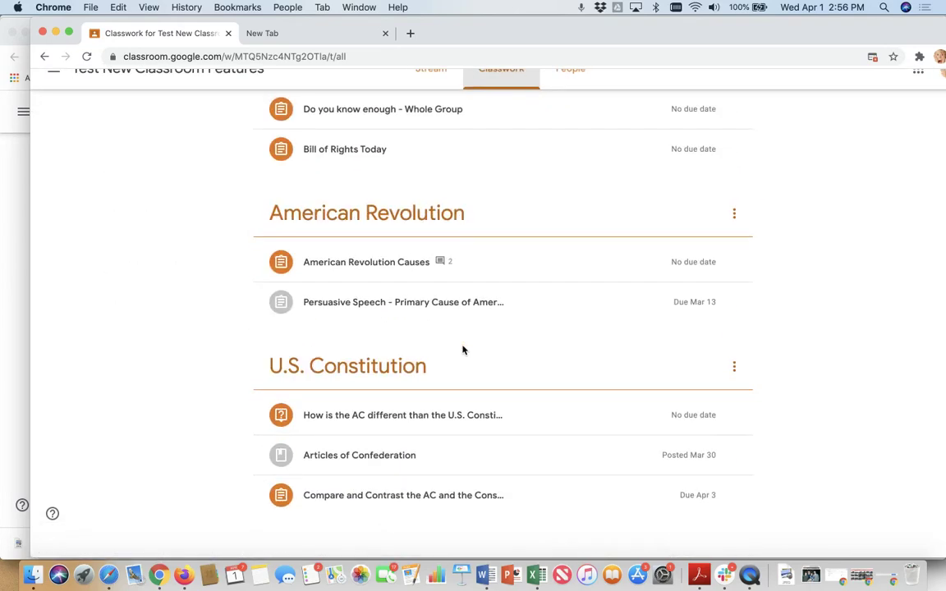
pyautogui.click(422, 437)
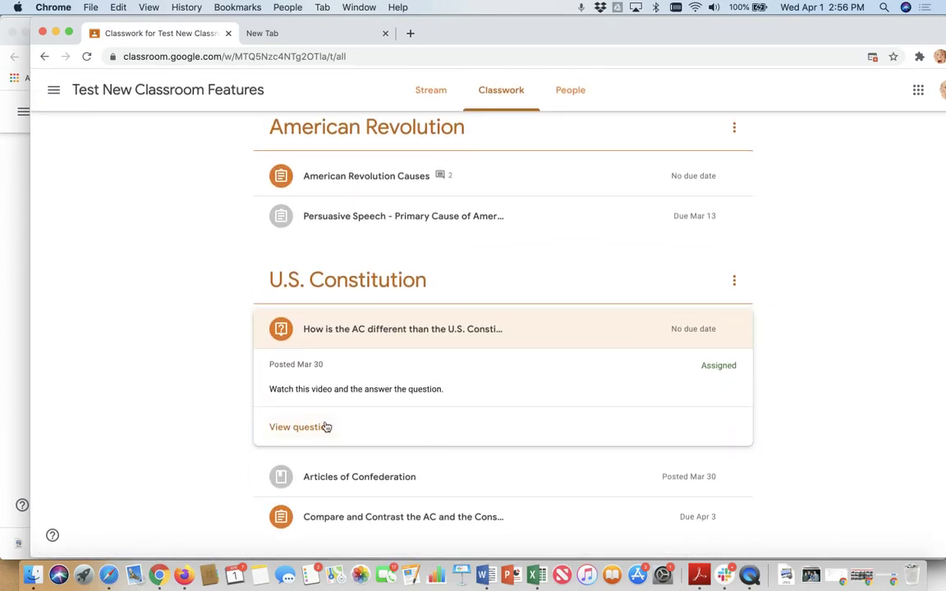
pyautogui.click(326, 427)
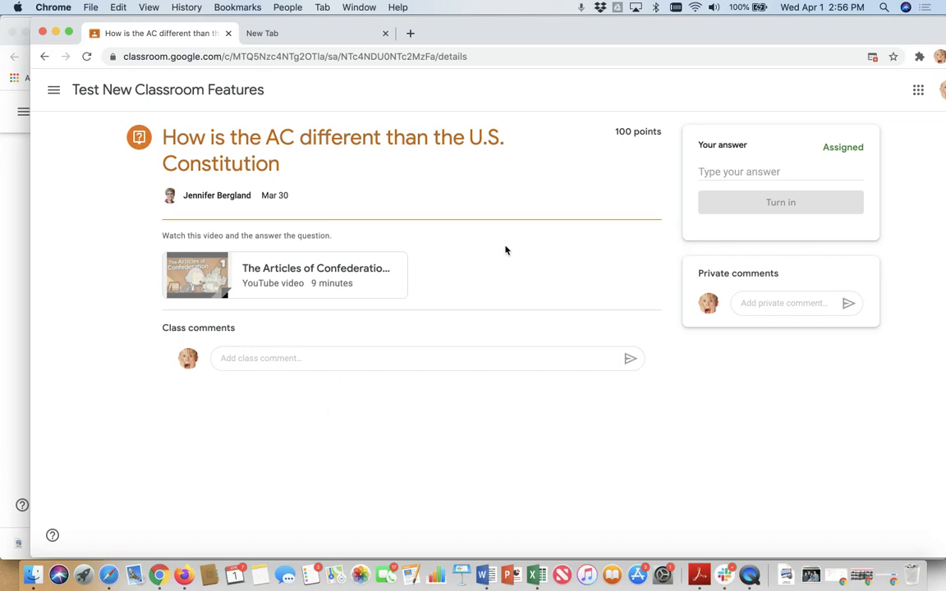
# - Answer the question with "There is no president in the AC." and turn it in, confirming the submission
pyautogui.click(262, 359)
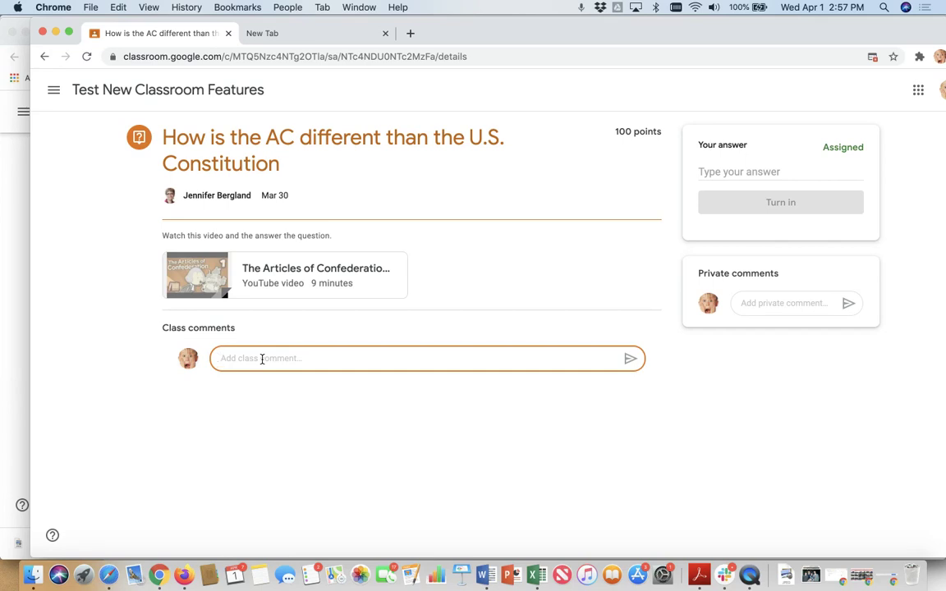
pyautogui.click(711, 169)
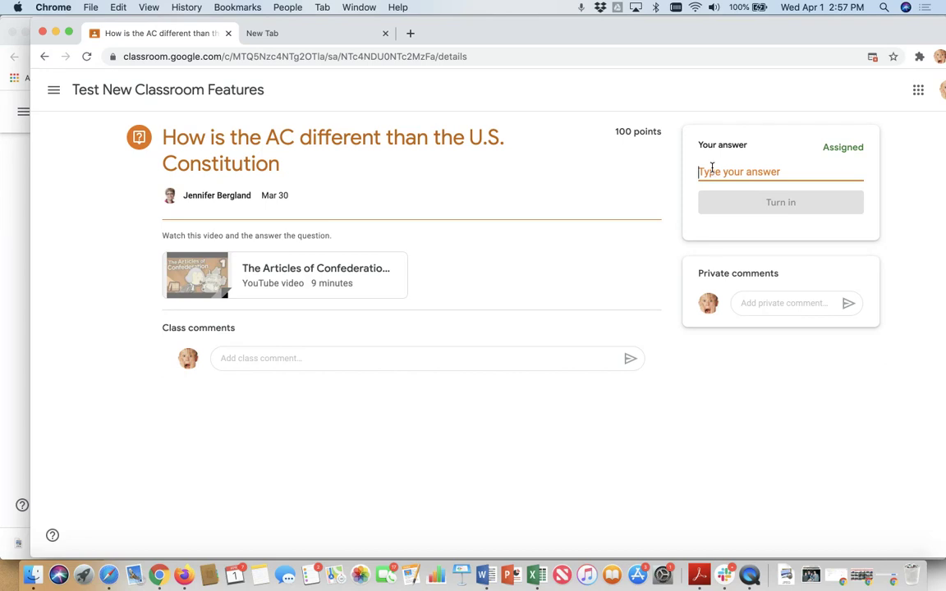
pyautogui.write('There is no pres')
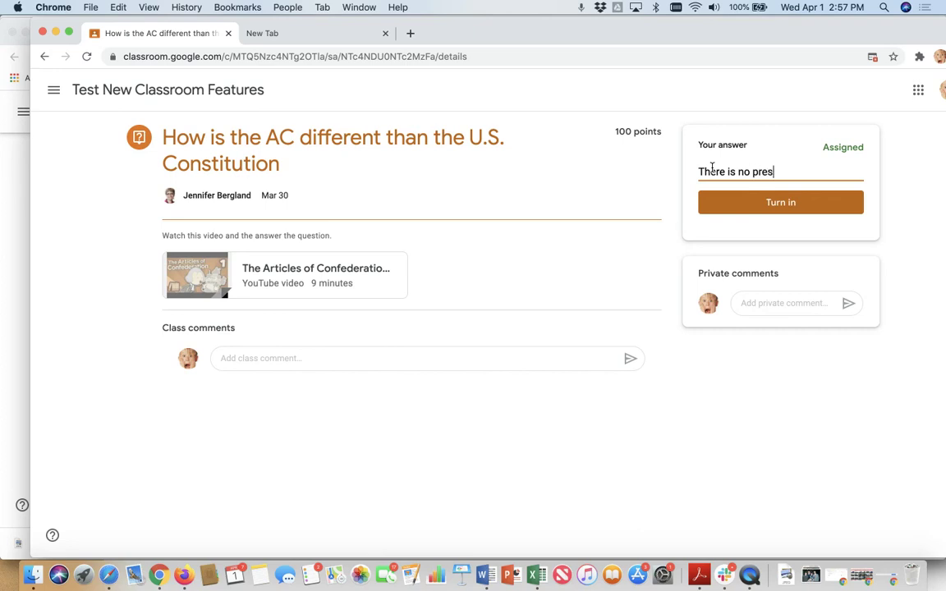
pyautogui.write('ident in the A')
pyautogui.write('rt')
pyautogui.press('BackSpace')
pyautogui.press('BackSpace')
pyautogui.write('C.')
pyautogui.click(770, 203)
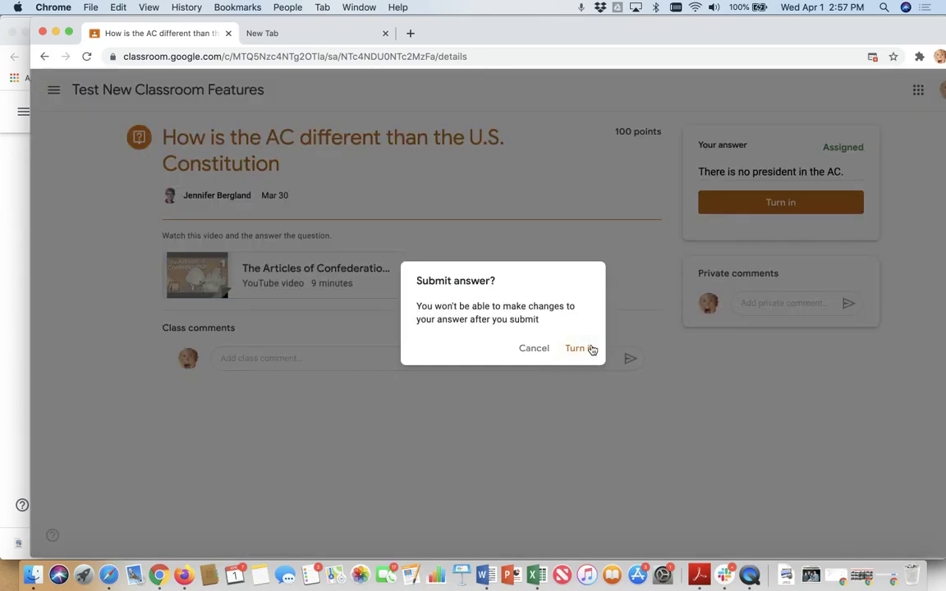
pyautogui.click(585, 350)
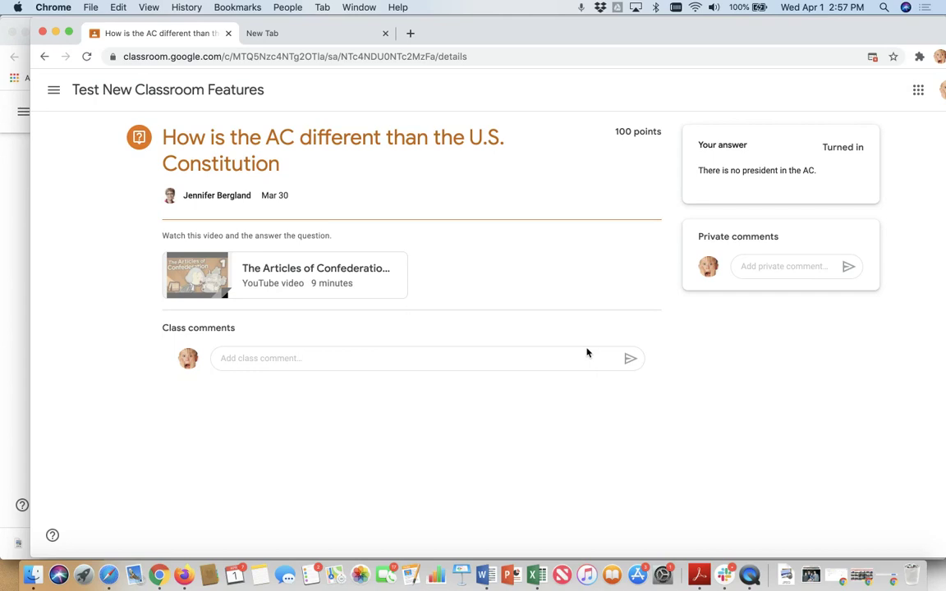
# - Go back to the student's Classwork page and reopen the AC versus U.S. Constitution question to view the submitted answer
pyautogui.rightClick(159, 579)
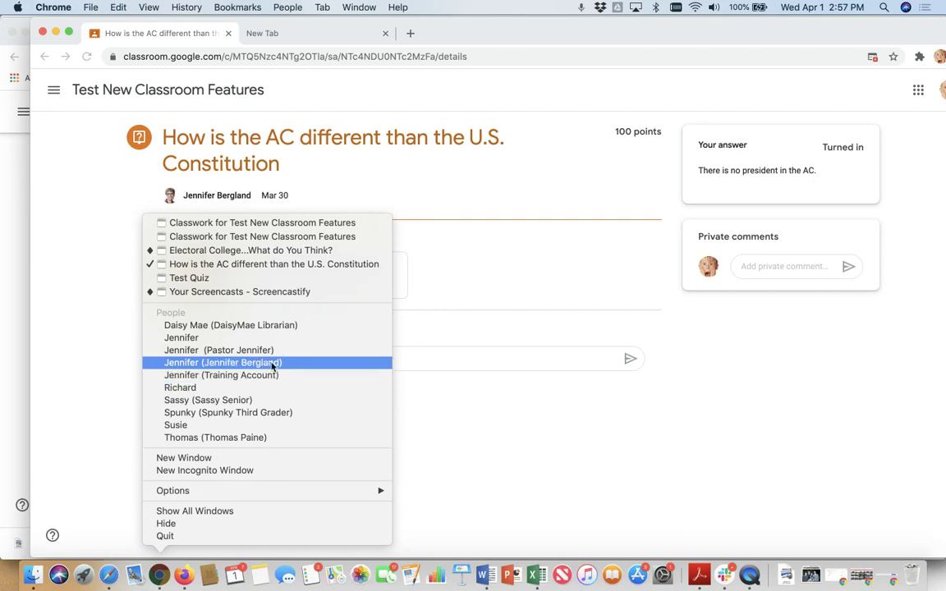
pyautogui.click(507, 248)
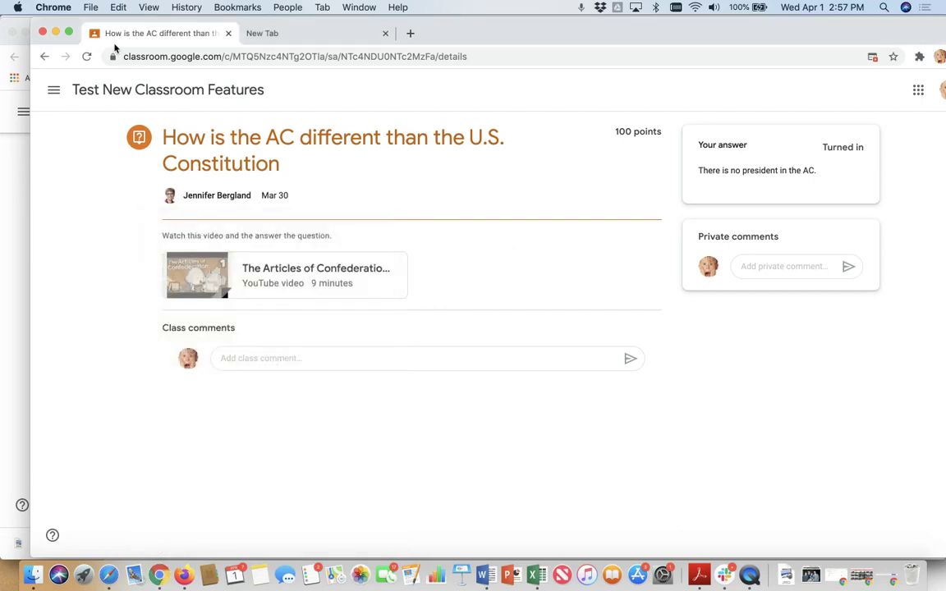
pyautogui.click(118, 90)
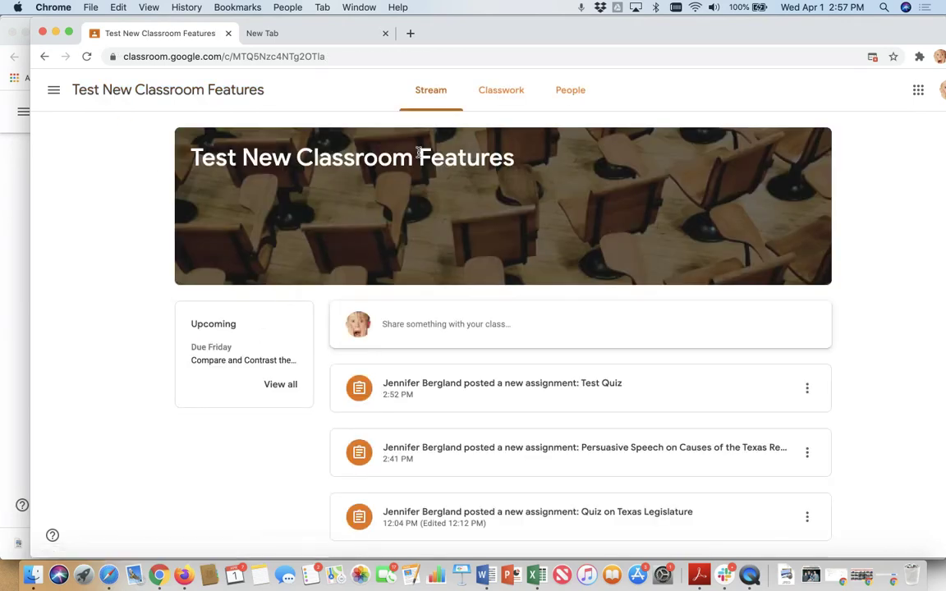
pyautogui.click(499, 100)
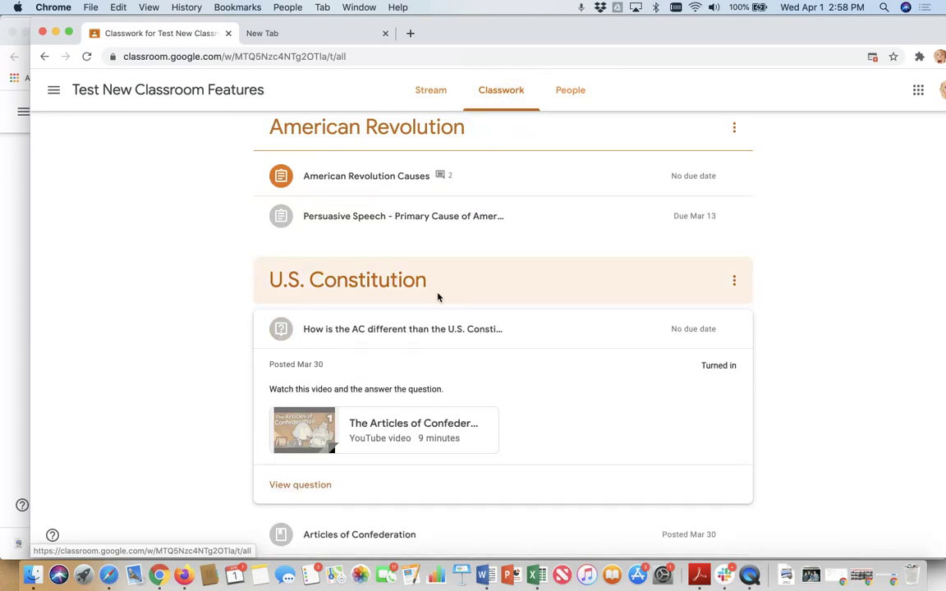
pyautogui.scroll(-1, 437, 297)
pyautogui.click(310, 431)
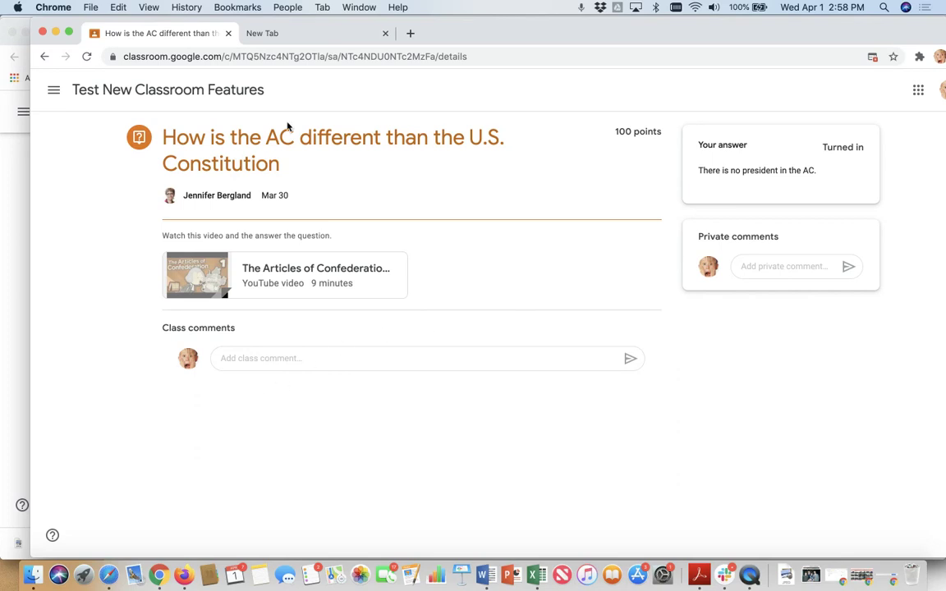
# - Move the student's window aside and switch back to the teacher's Classwork page showing the U.S. Constitution question
pyautogui.moveTo(507, 36); pyautogui.dragTo(569, 34)
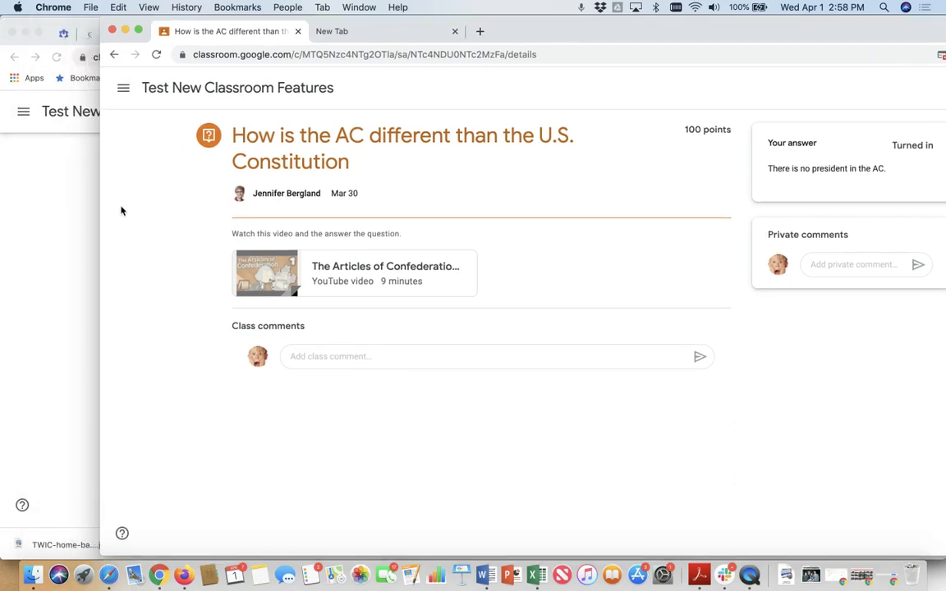
pyautogui.click(56, 215)
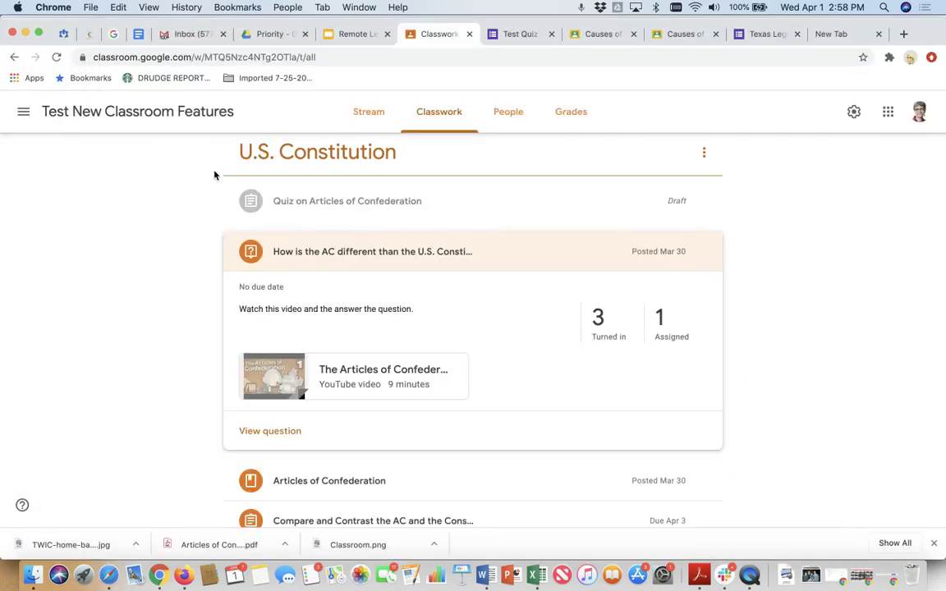
pyautogui.rightClick(158, 575)
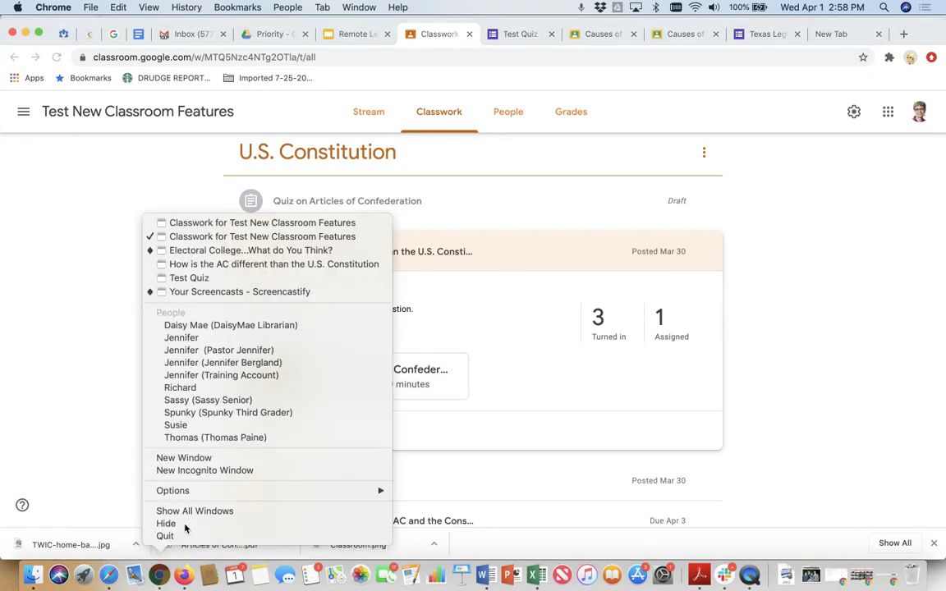
pyautogui.click(222, 376)
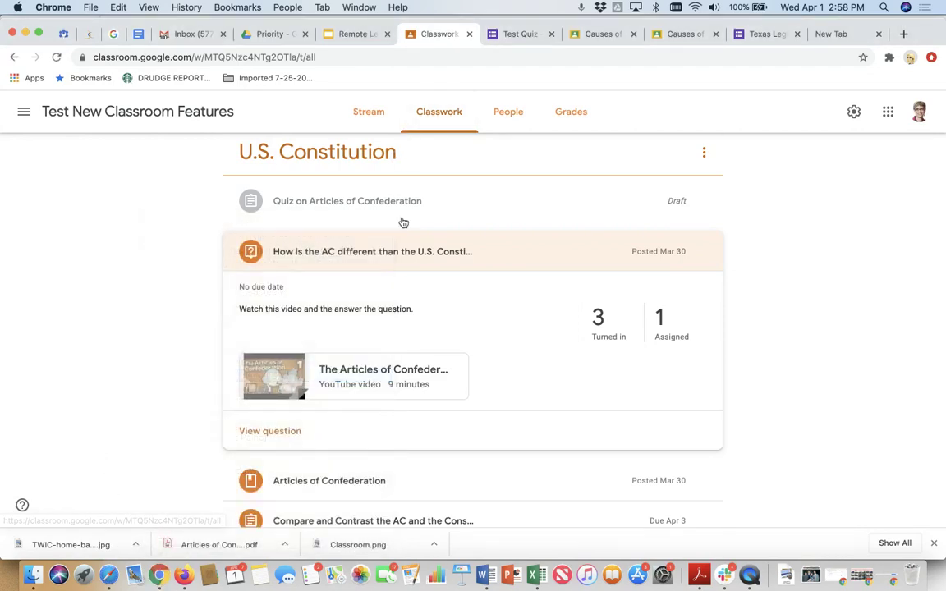
# - Open the student answers to the AC versus U.S. Constitution question and grade the third-grade student's answer 100
pyautogui.scroll(-1, 399, 238)
pyautogui.click(275, 402)
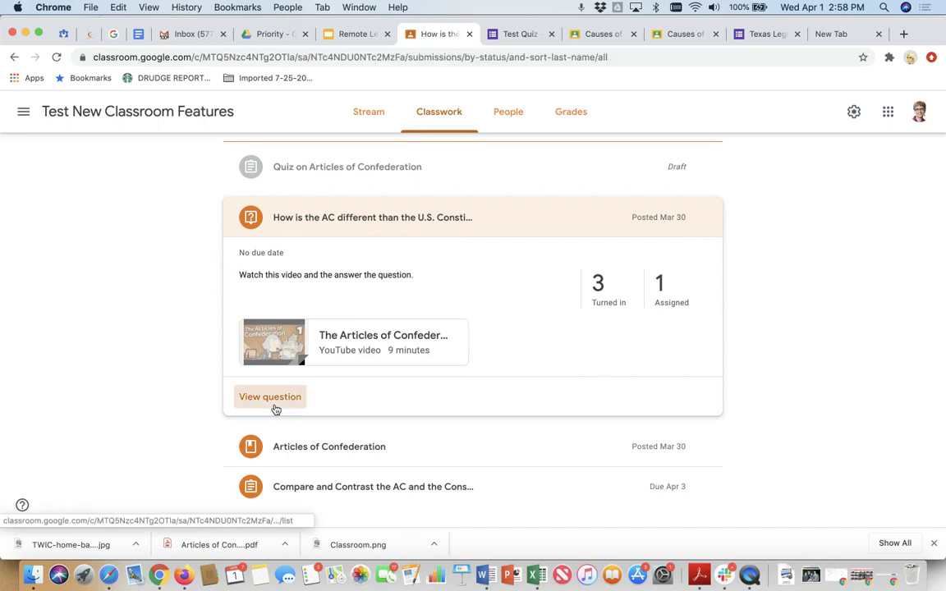
pyautogui.scroll(-1, 345, 320)
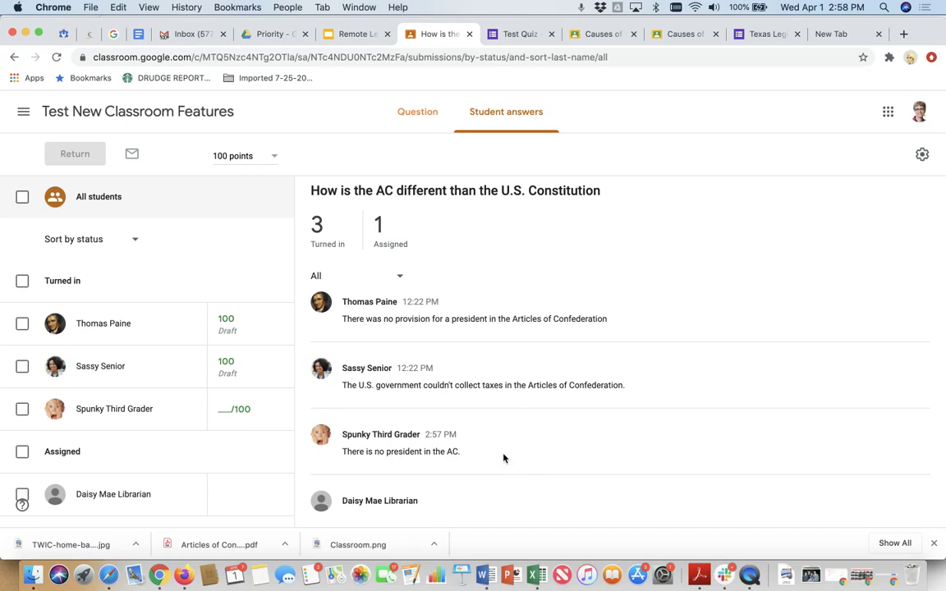
pyautogui.click(222, 402)
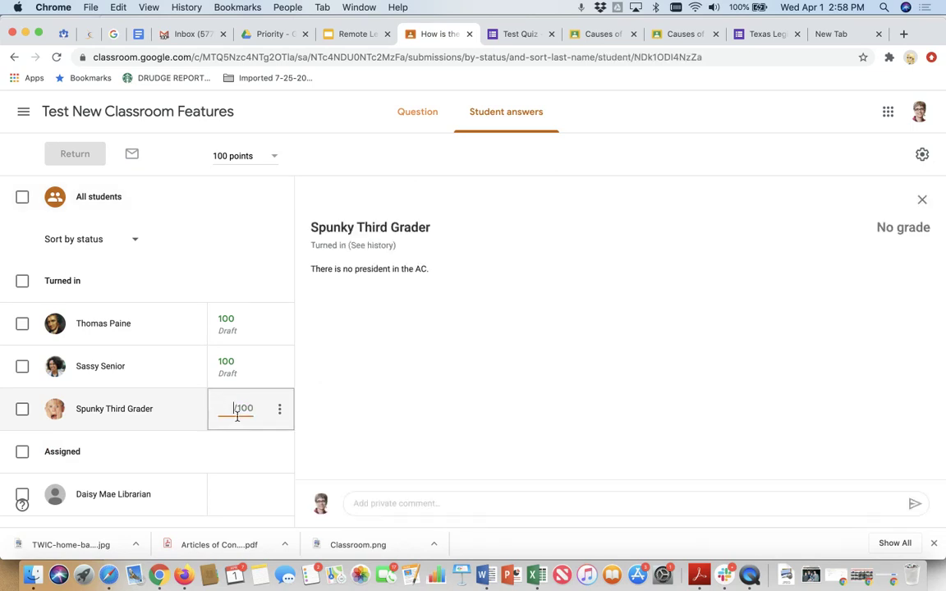
pyautogui.write('100')
pyautogui.click(386, 402)
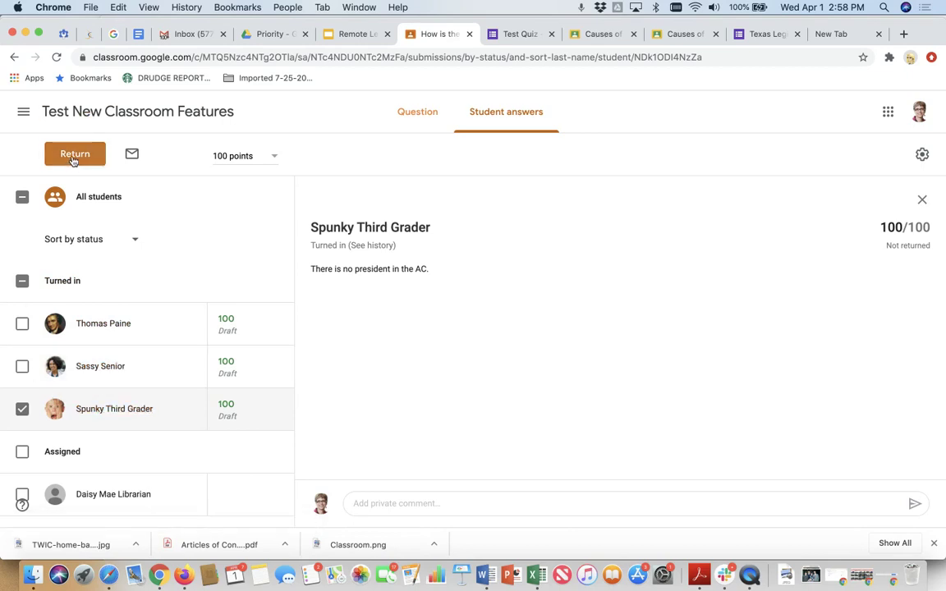
# - Return the graded work to all three students who turned it in, without a private comment, and go back to the class Stream page
pyautogui.click(22, 324)
pyautogui.click(22, 367)
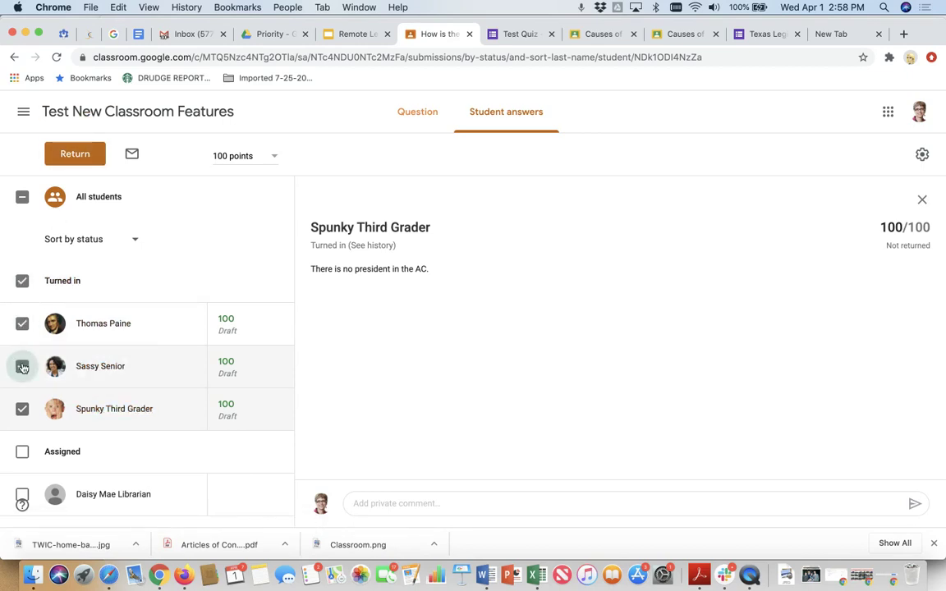
pyautogui.click(75, 156)
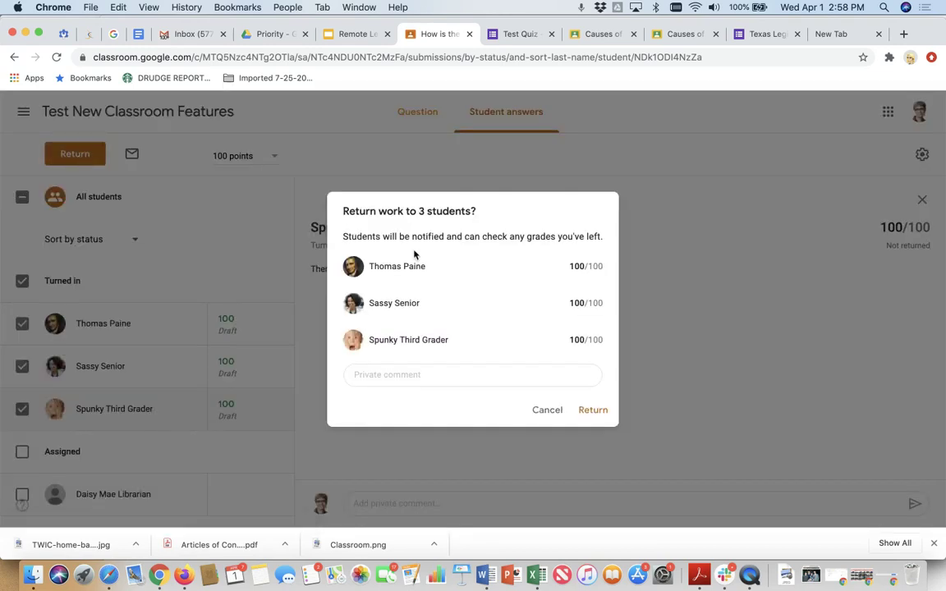
pyautogui.click(600, 412)
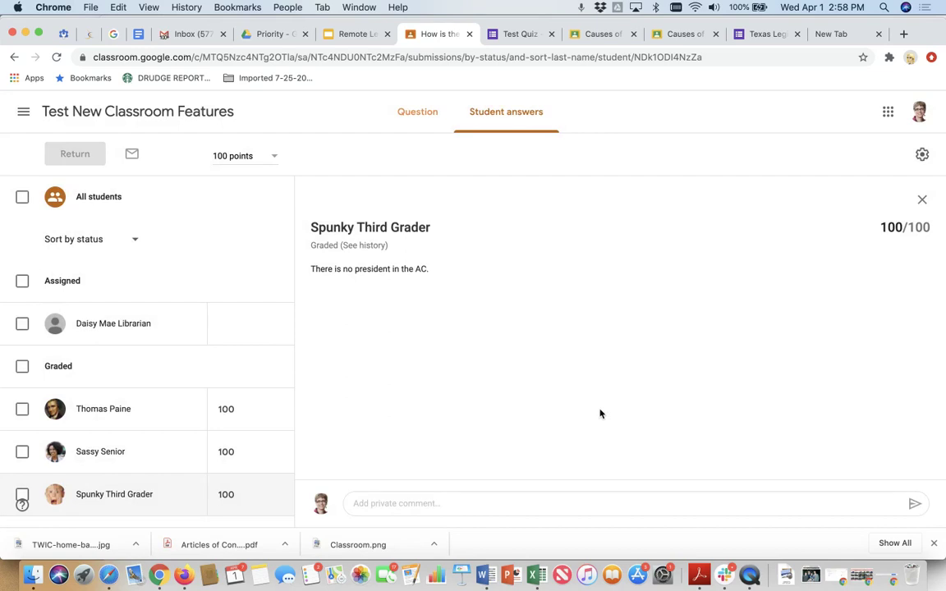
pyautogui.press('super+bracketleft')
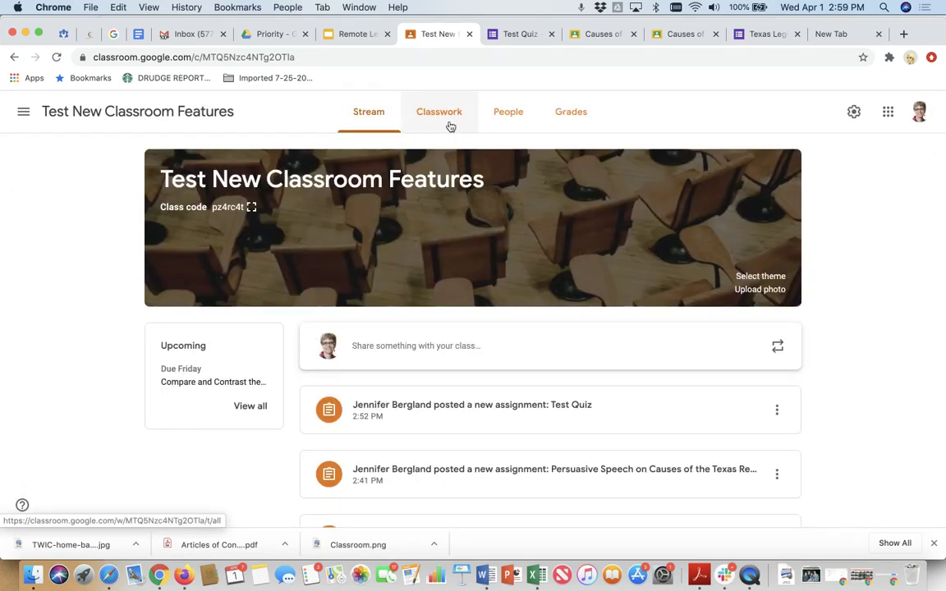